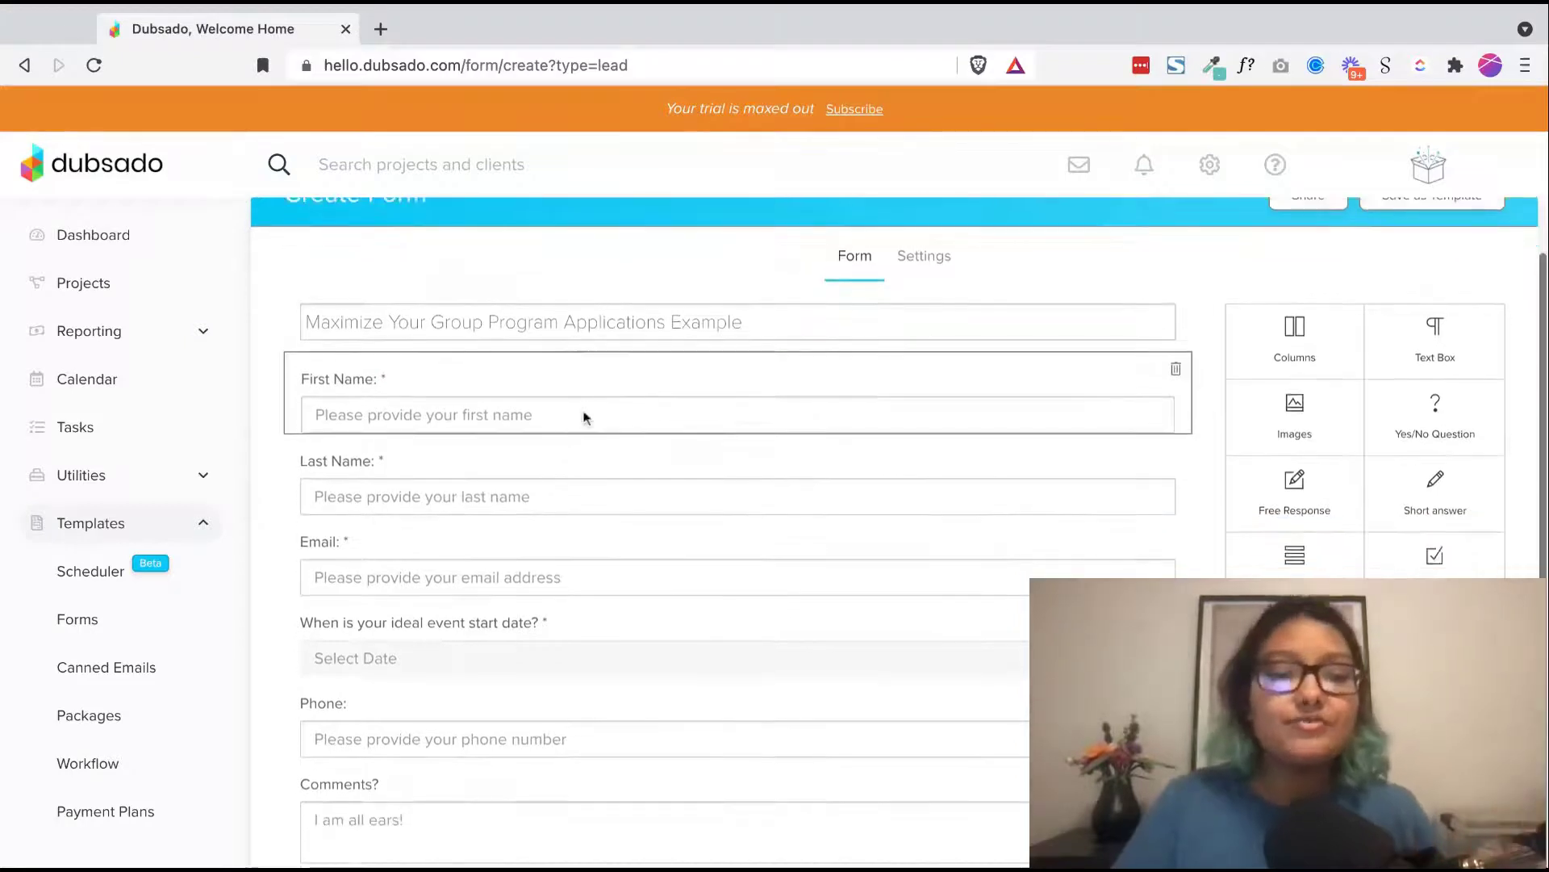
Step: Remove the event start date, phone and comments fields from the lead capture form
scroll(584, 415, up, 1)
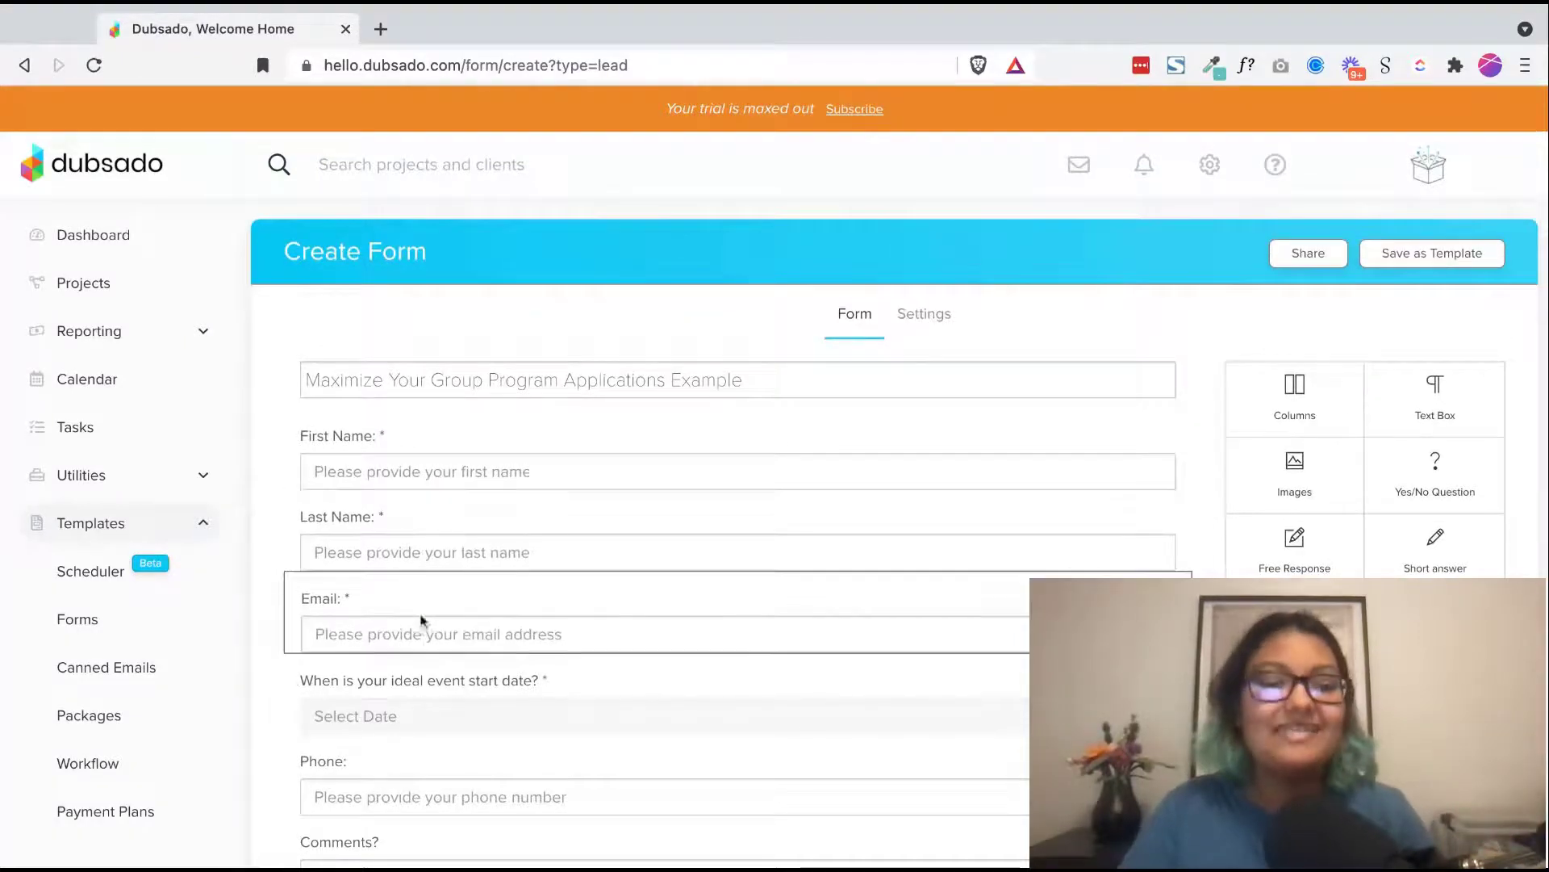
scroll(589, 705, down, 1)
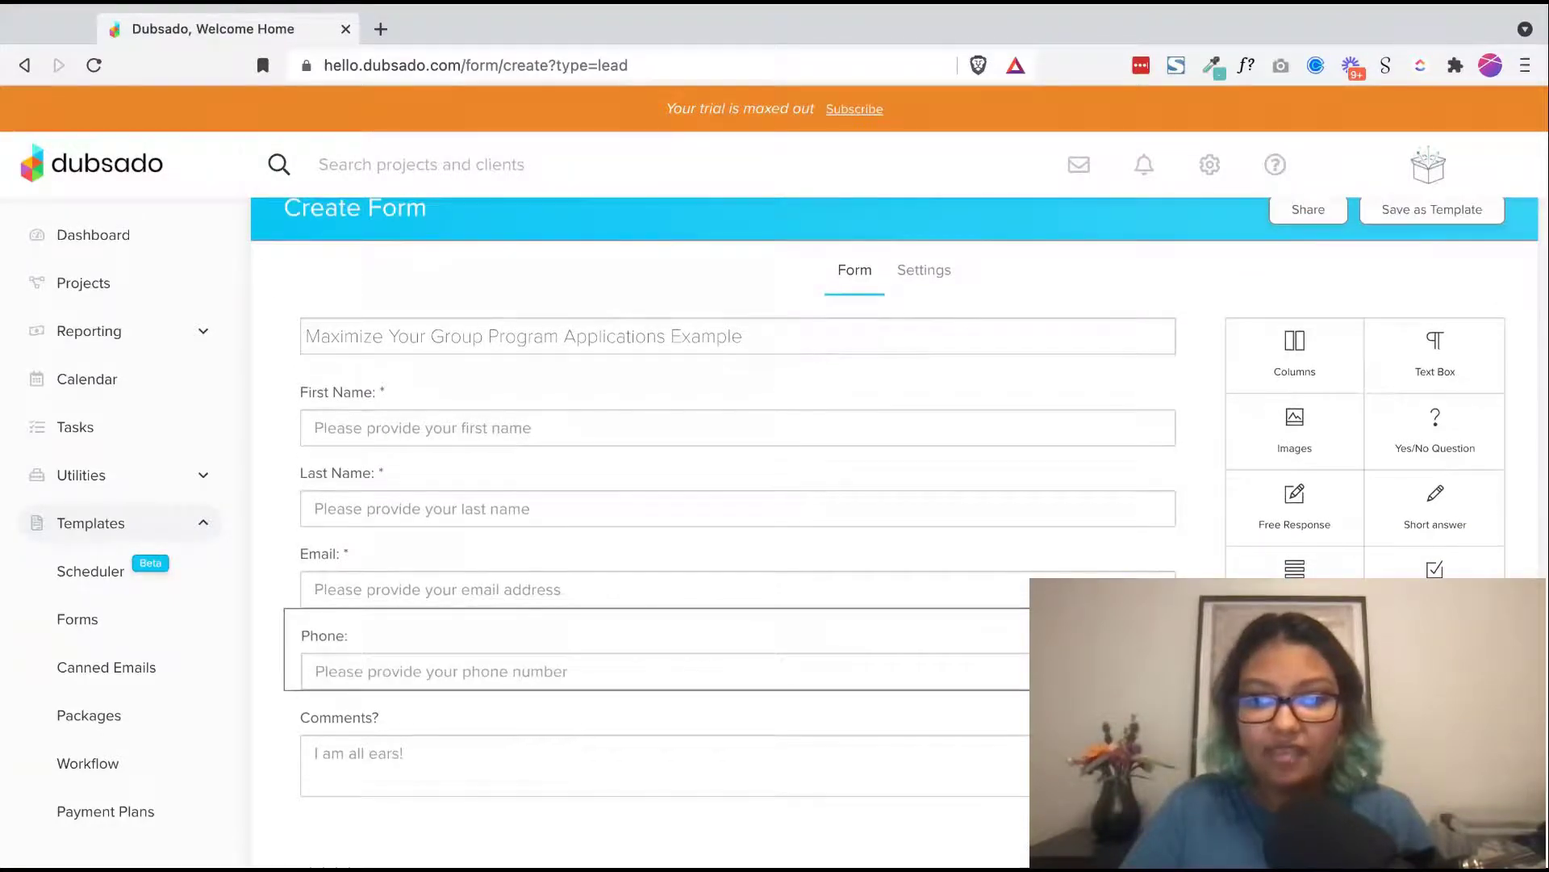
click(1175, 624)
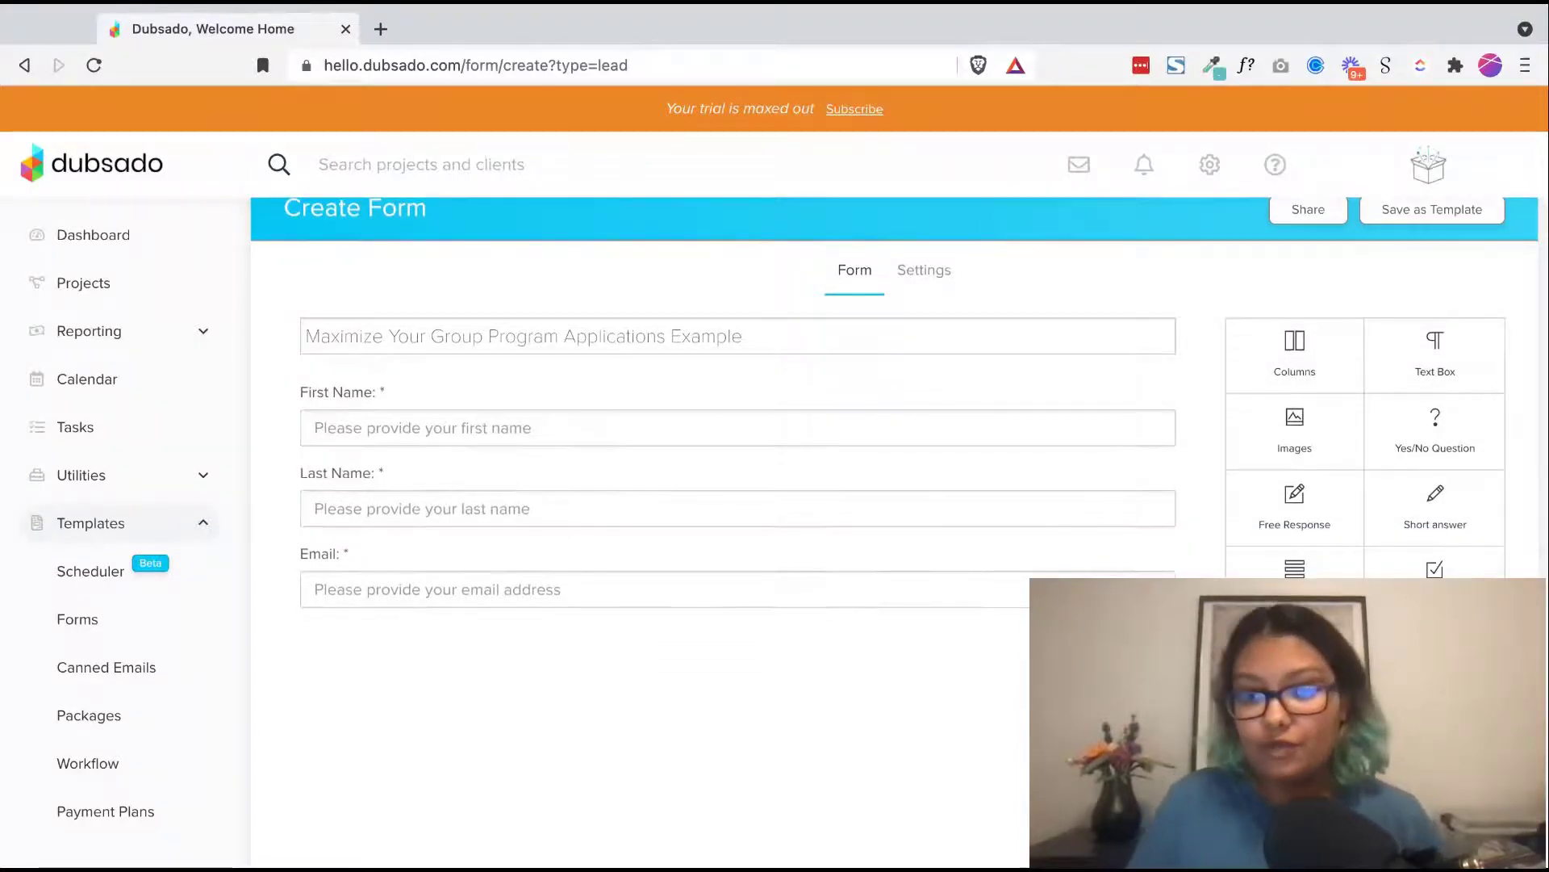
Step: Add a dropdown question below the email field and review its question, options and workflow choices for the Headshots option
drag(1294, 569, 819, 670)
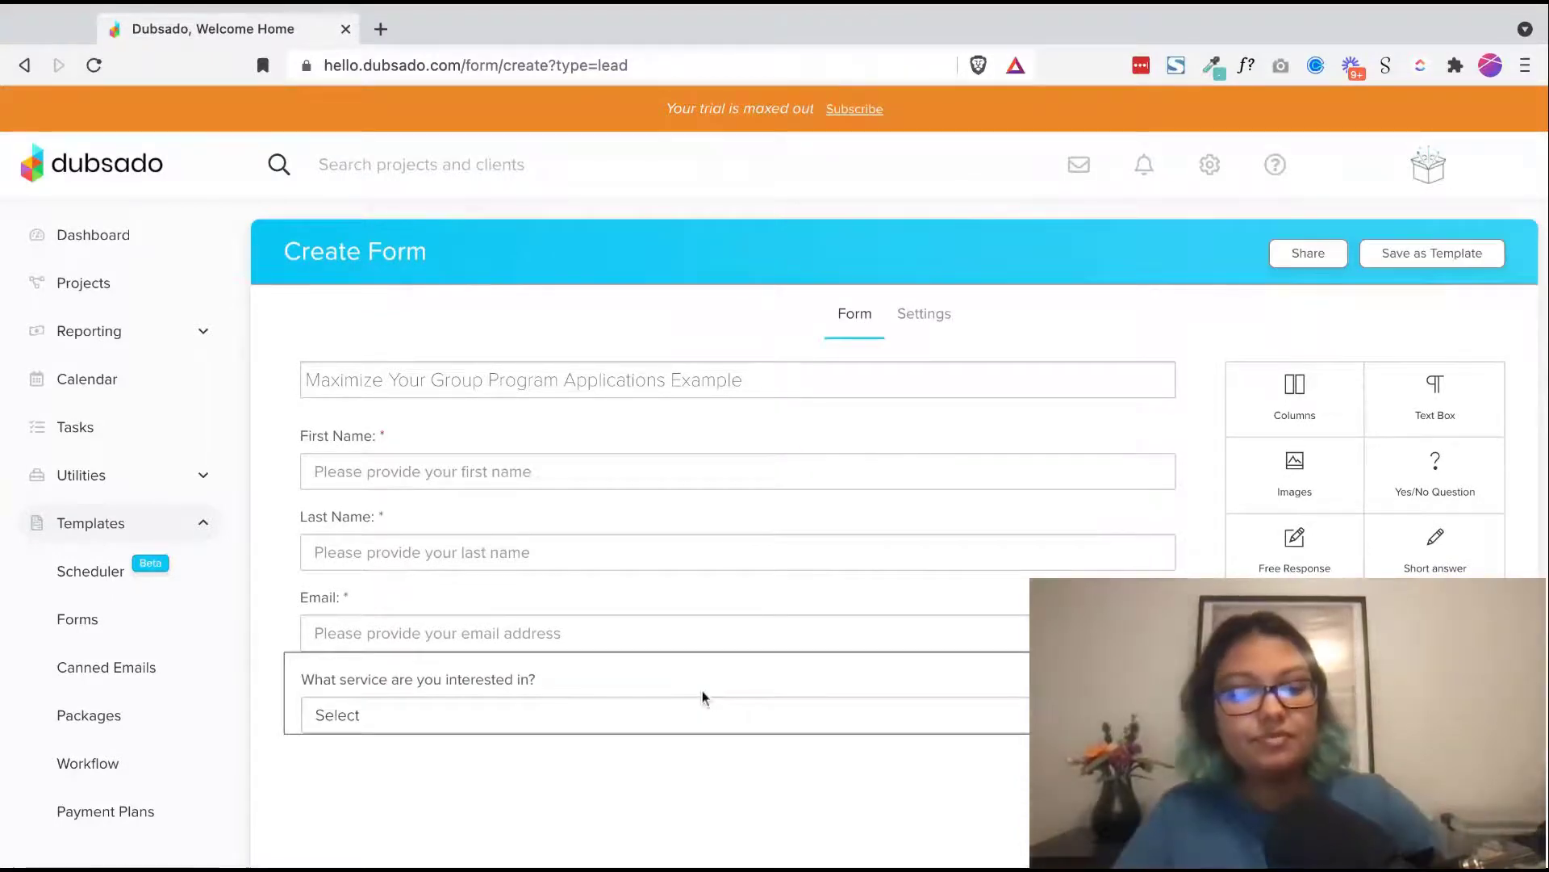
click(819, 674)
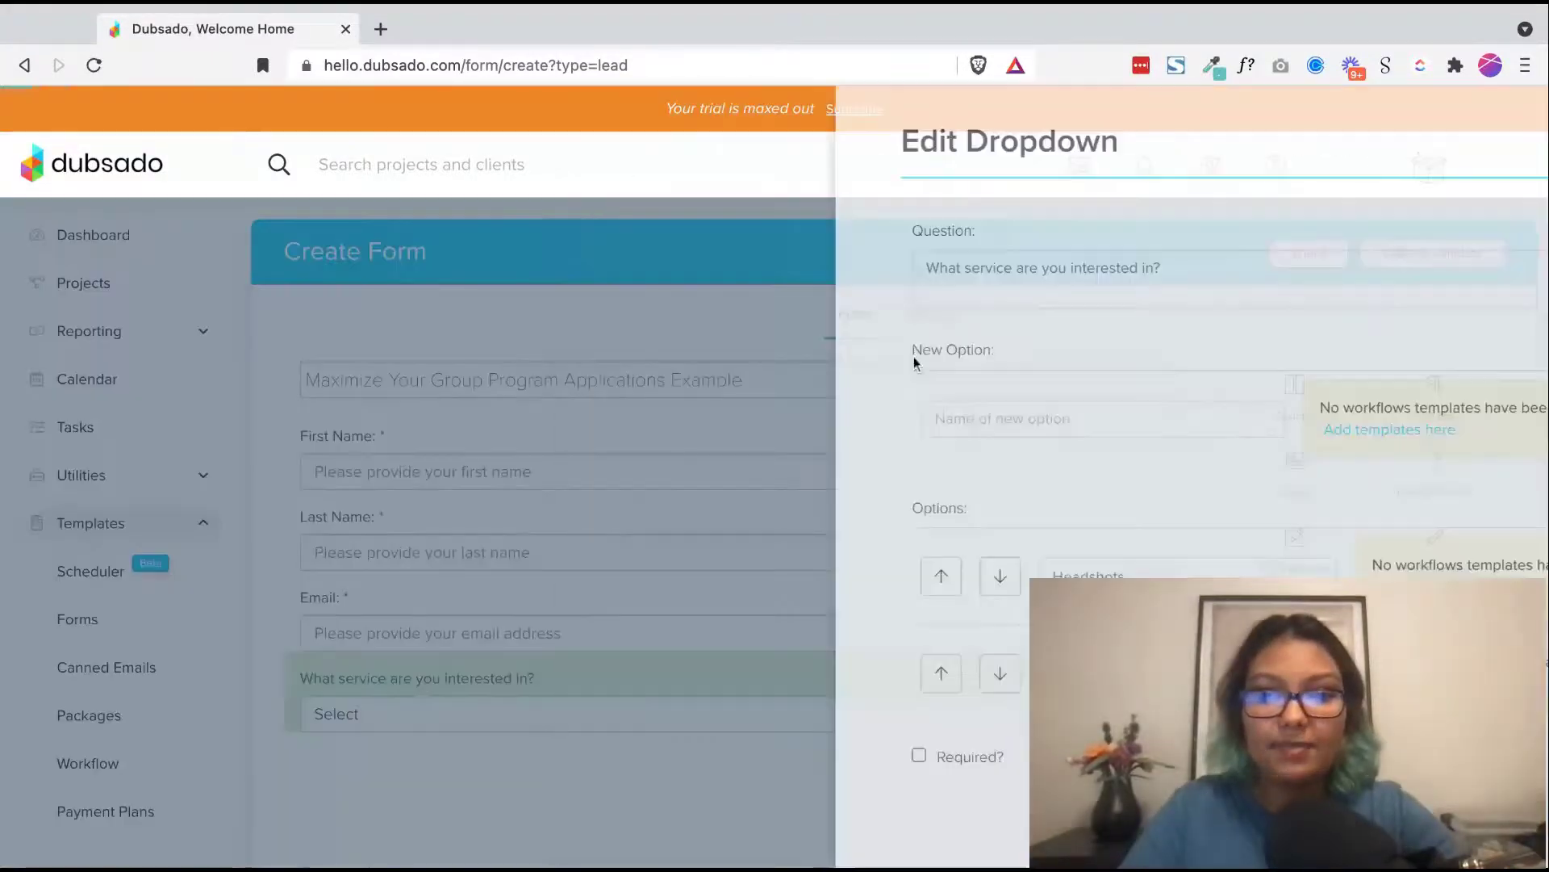
triple_click(880, 272)
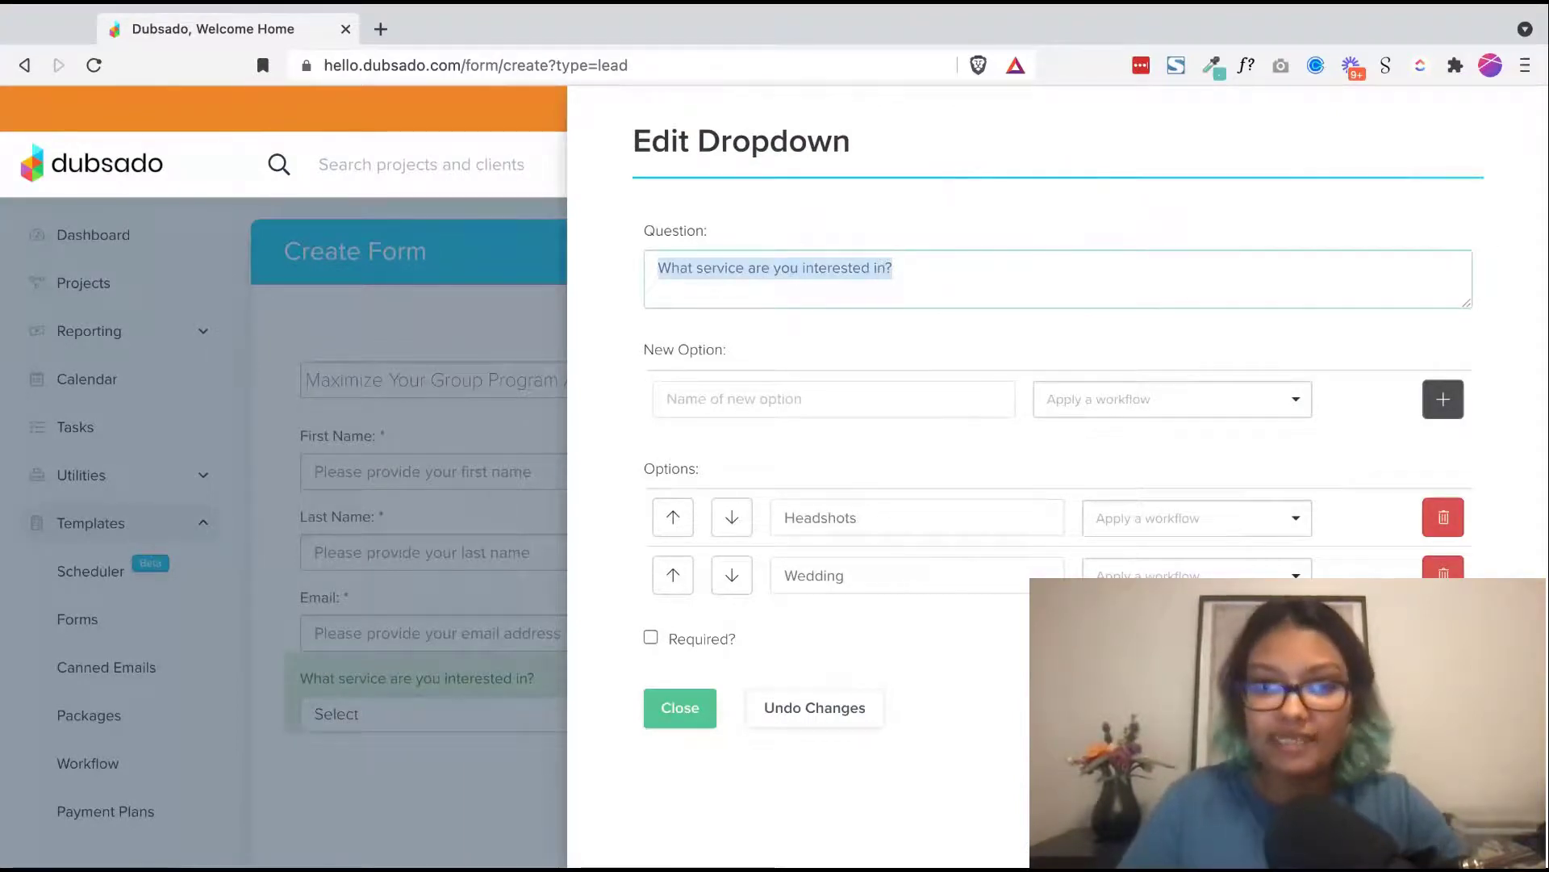
double_click(933, 517)
click(1132, 522)
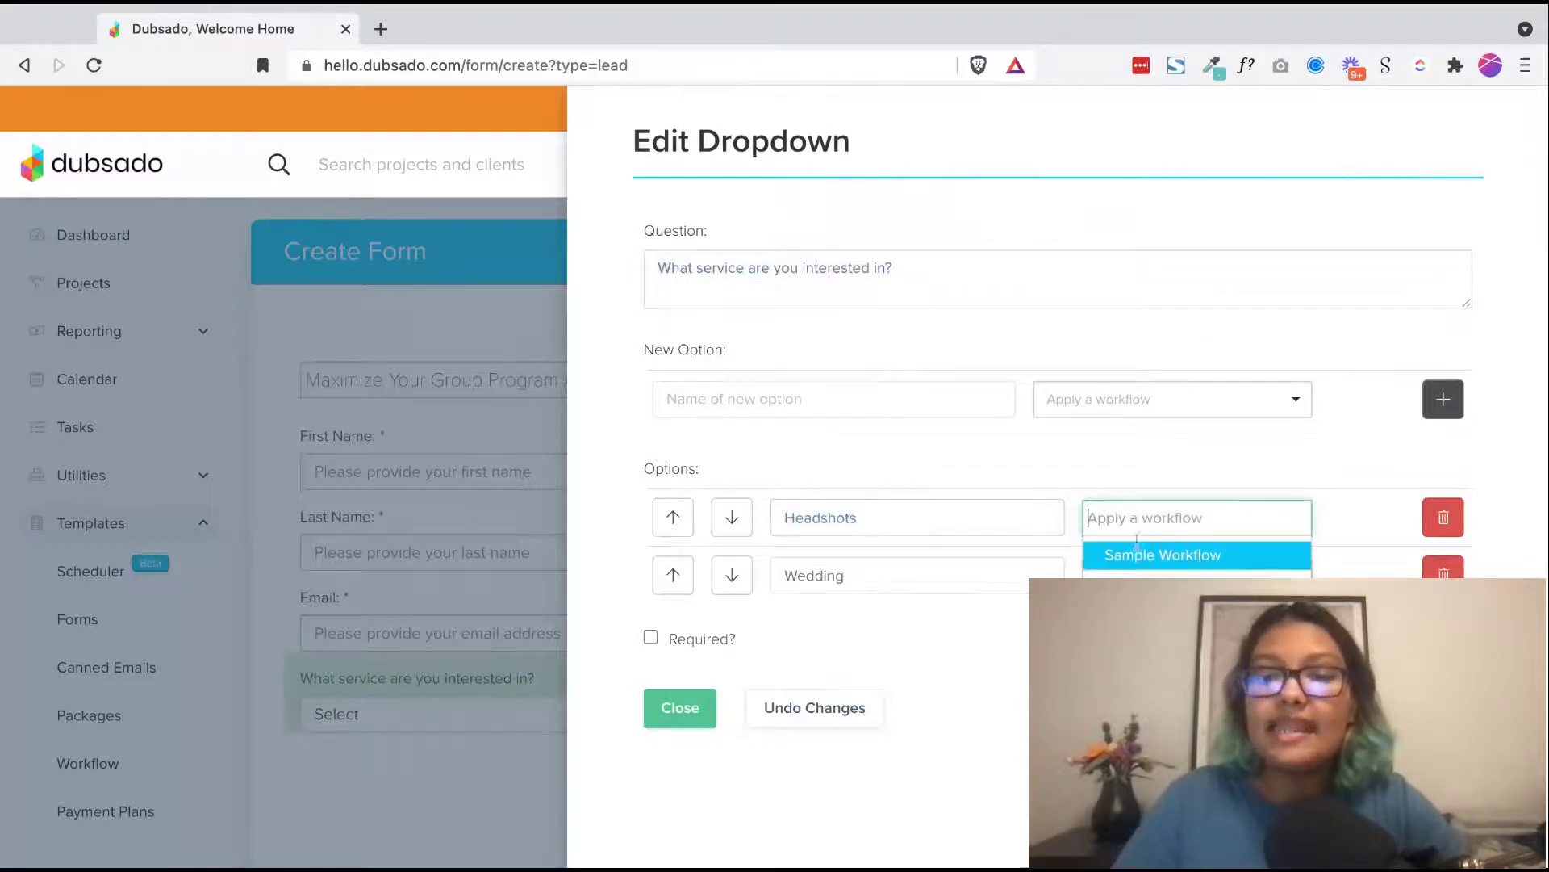
click(996, 598)
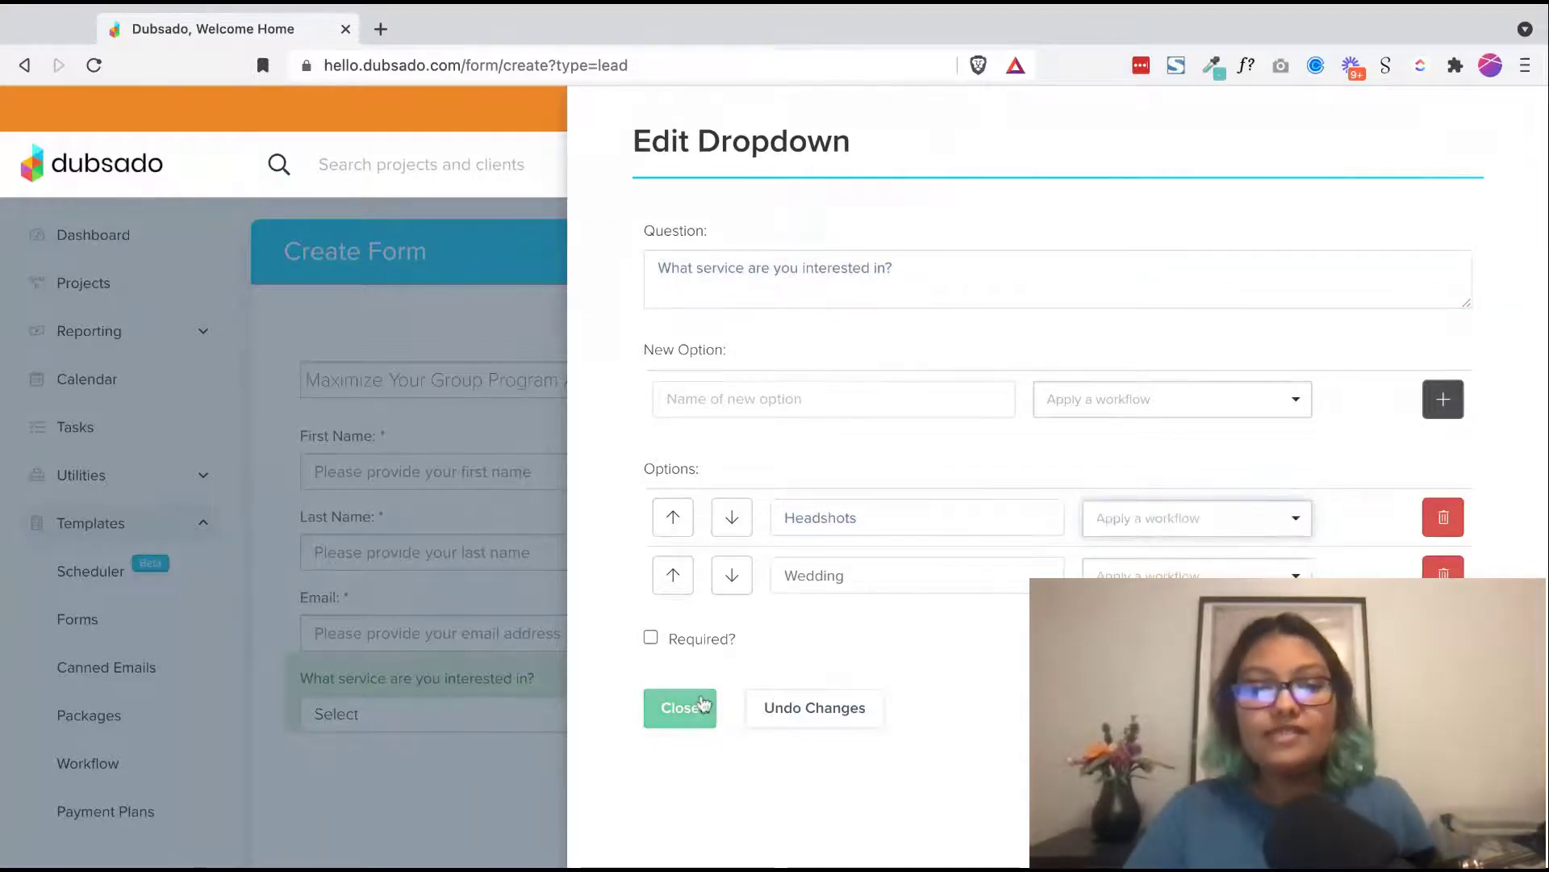
click(674, 707)
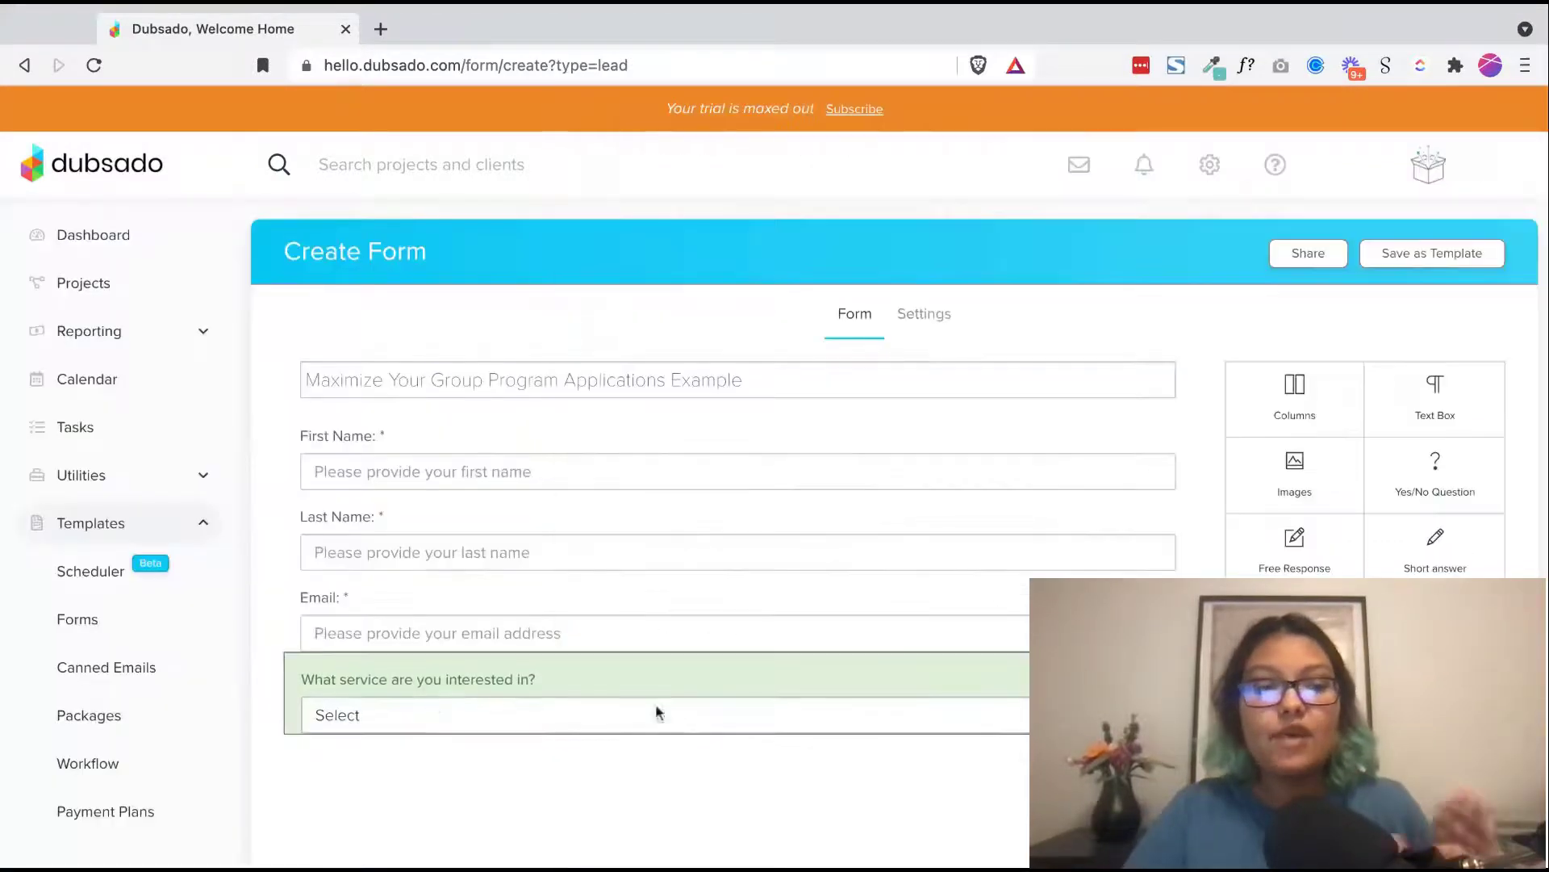
Step: Open the workflow templates in a separate browser tab and create a new workflow named "test"
super+click(155, 770)
click(401, 37)
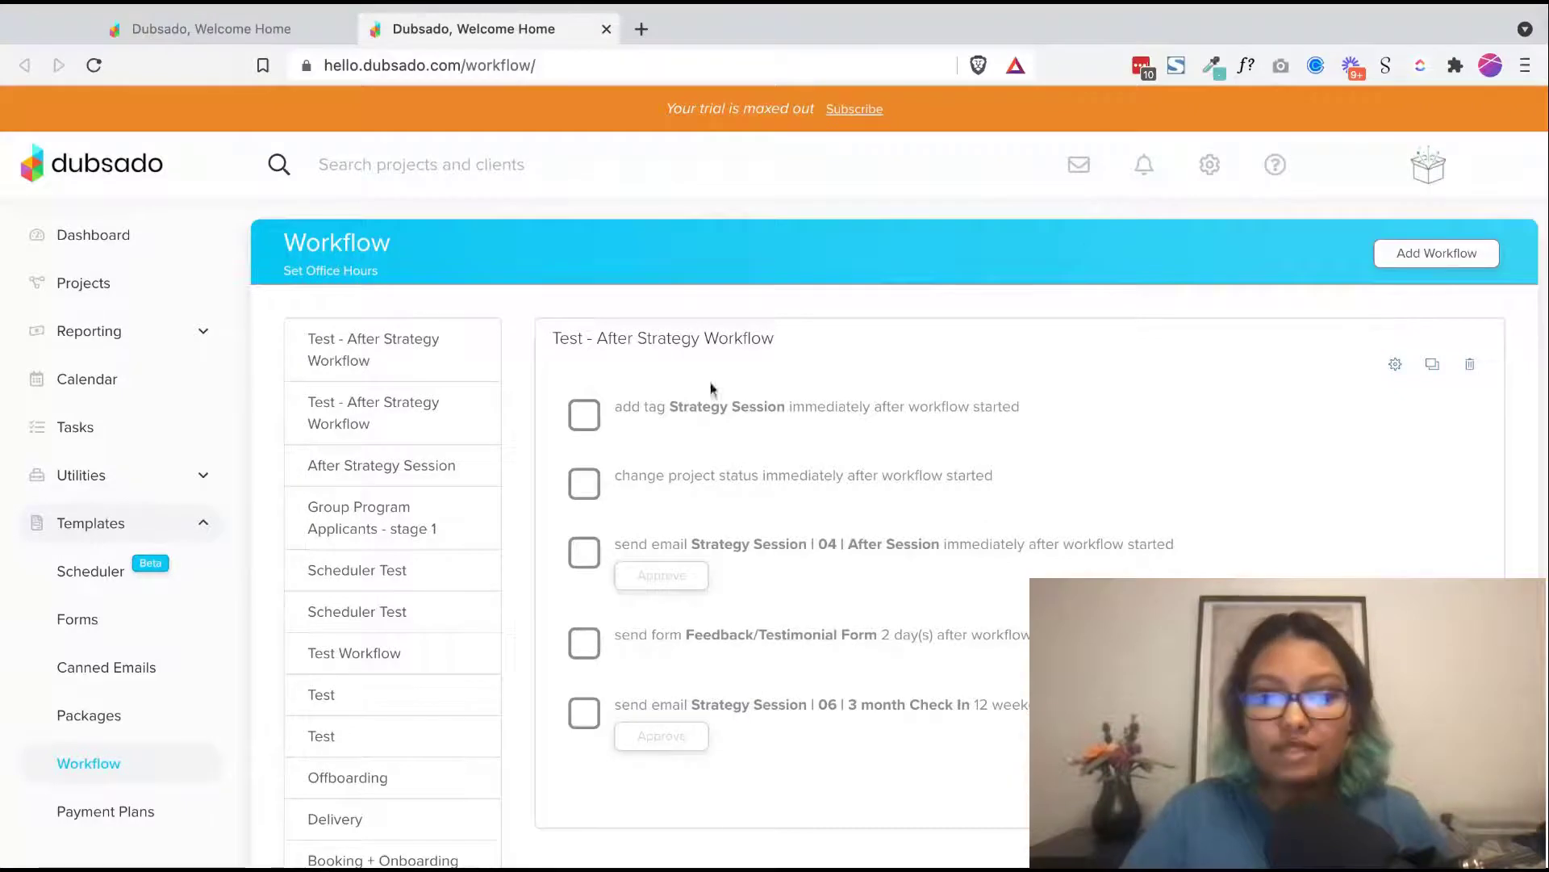
click(1405, 256)
click(410, 359)
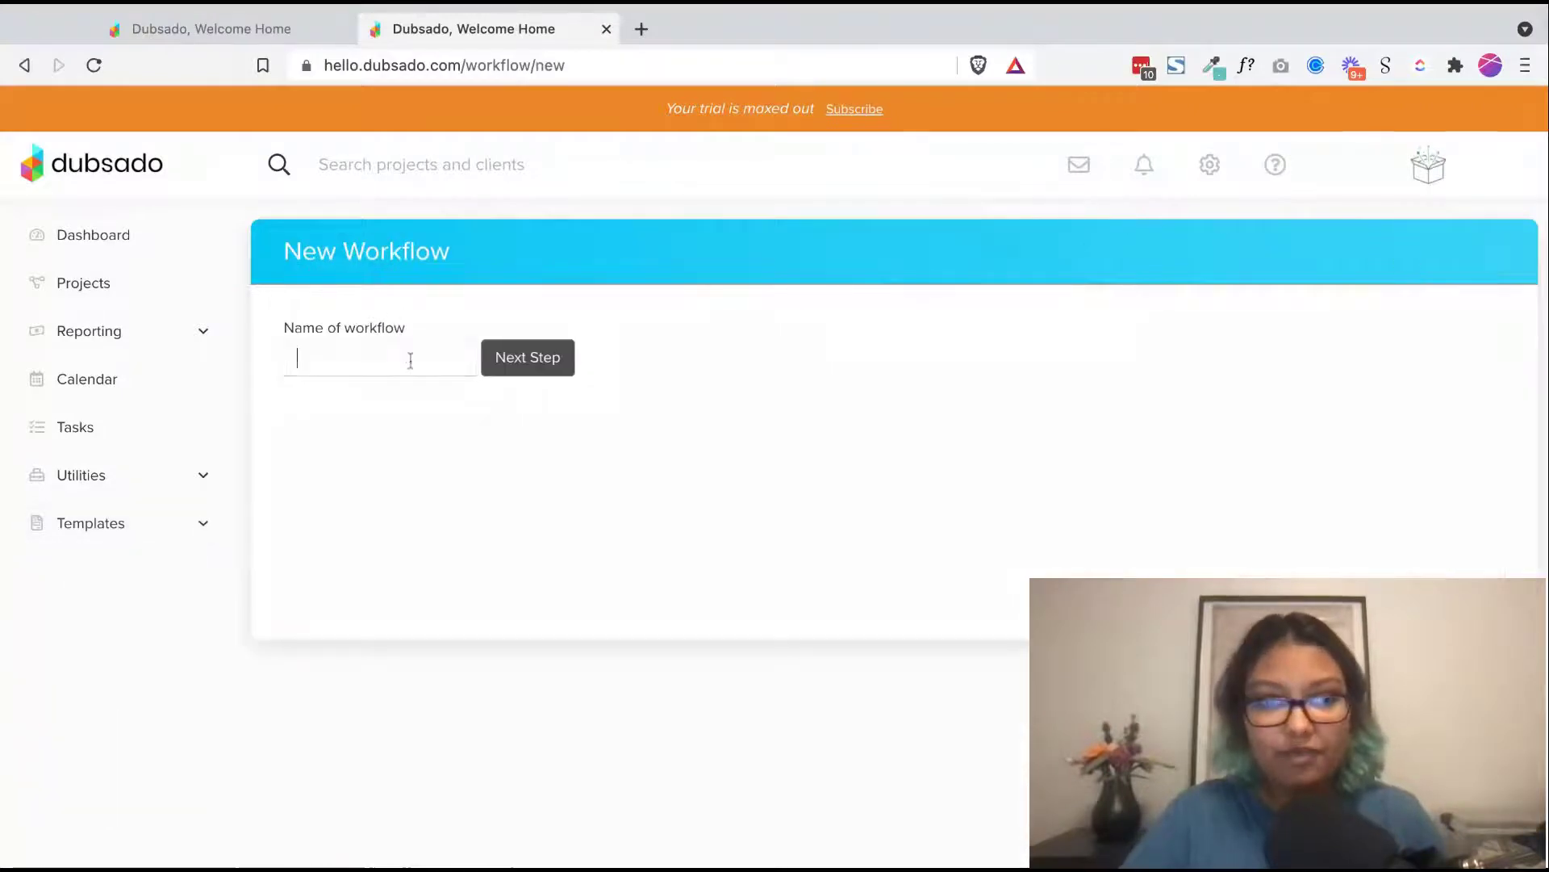
text(test)
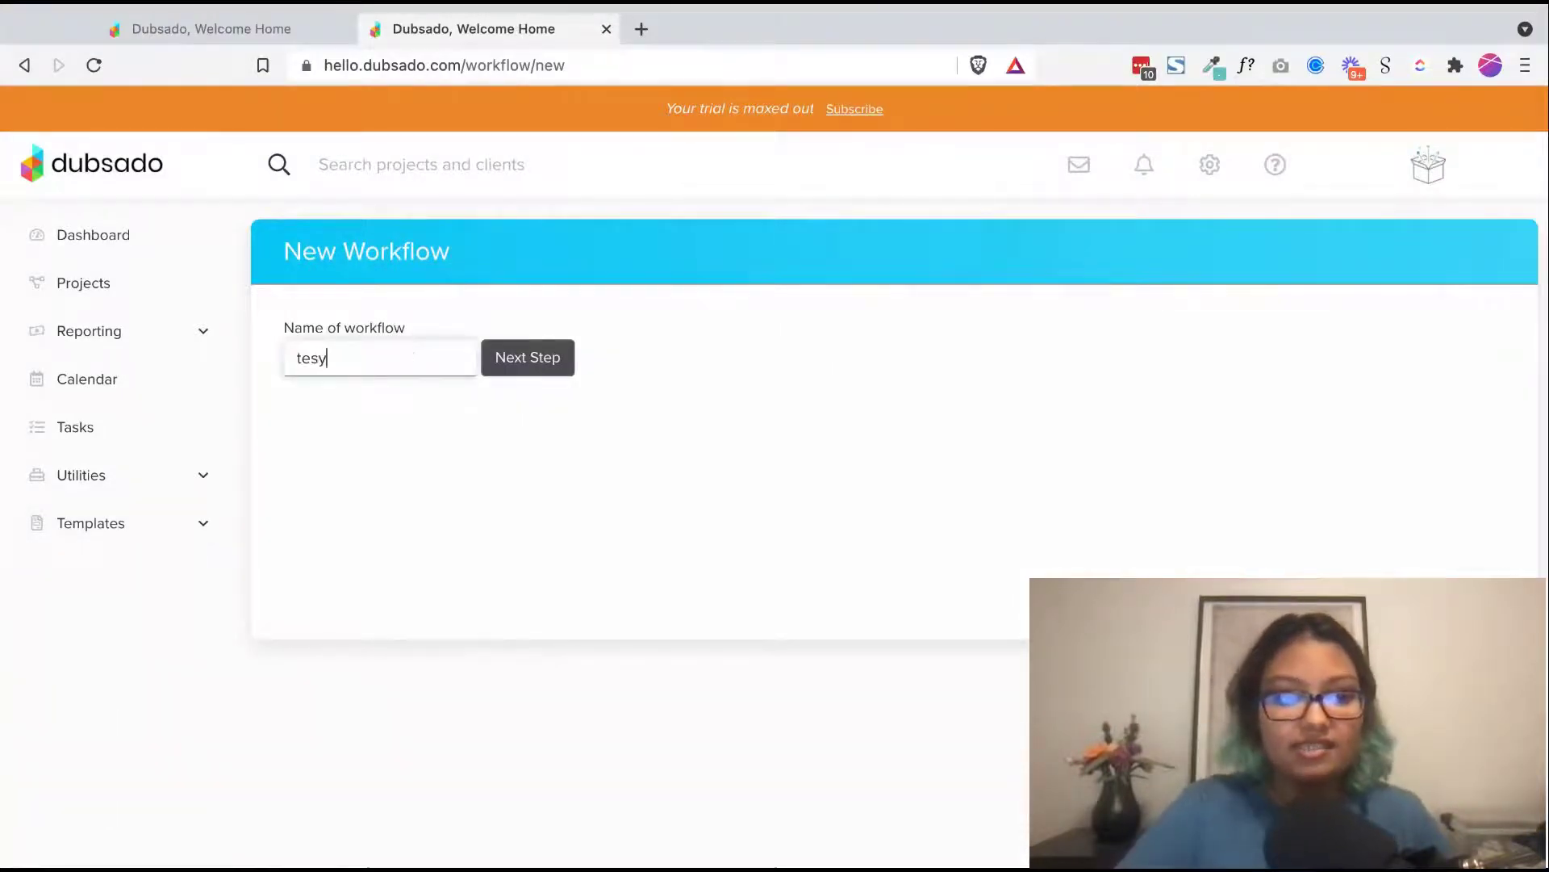
key(BackSpace)
click(543, 358)
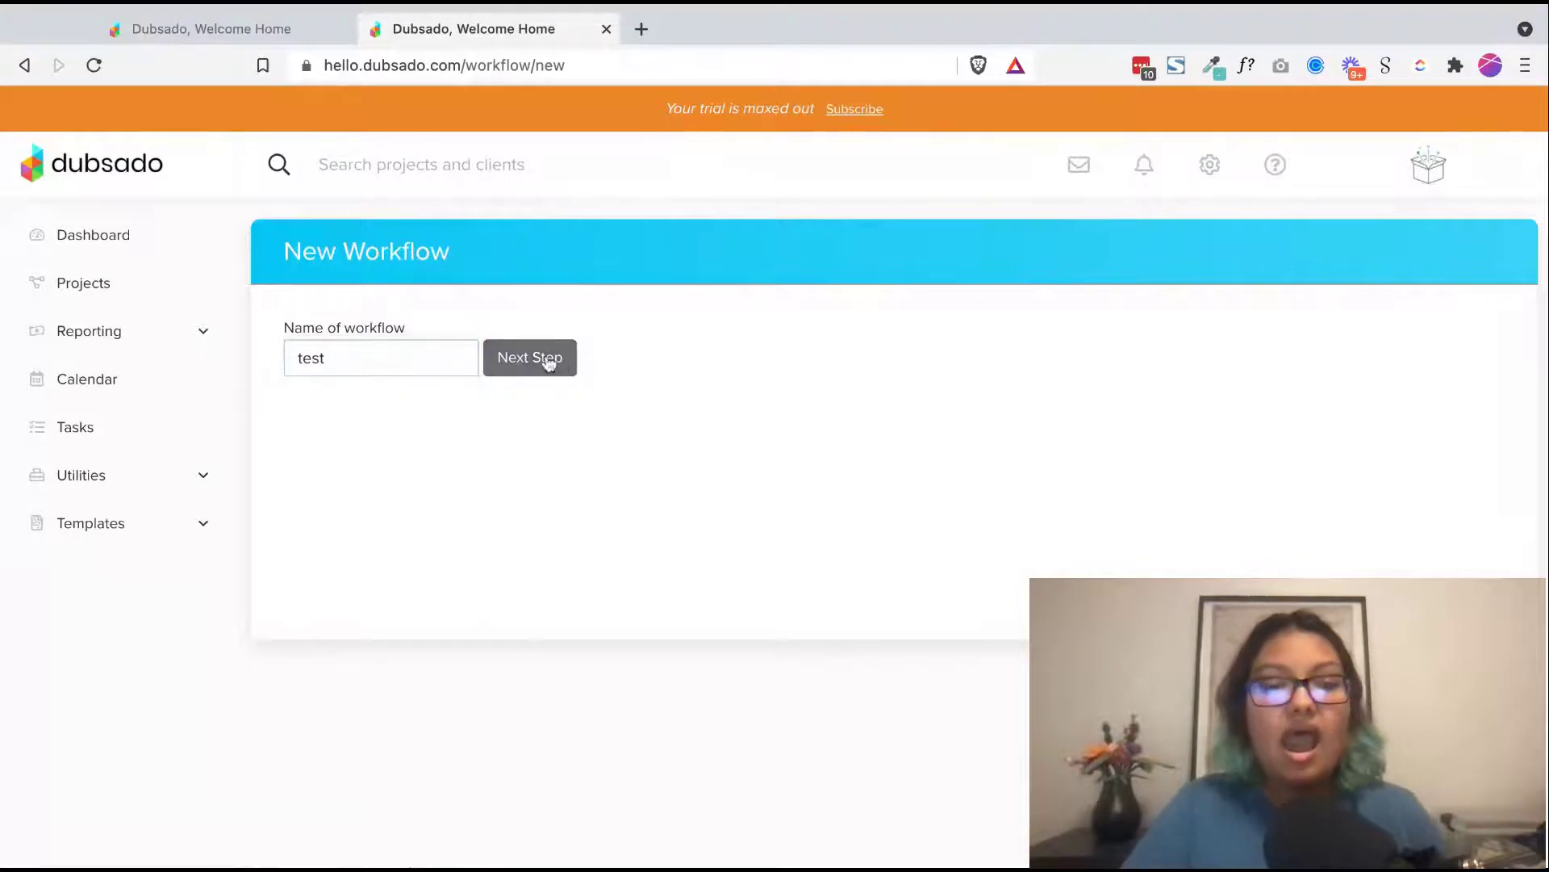
Step: Open a new action for the test workflow to view its action and timing settings, and cancel without adding it
click(374, 539)
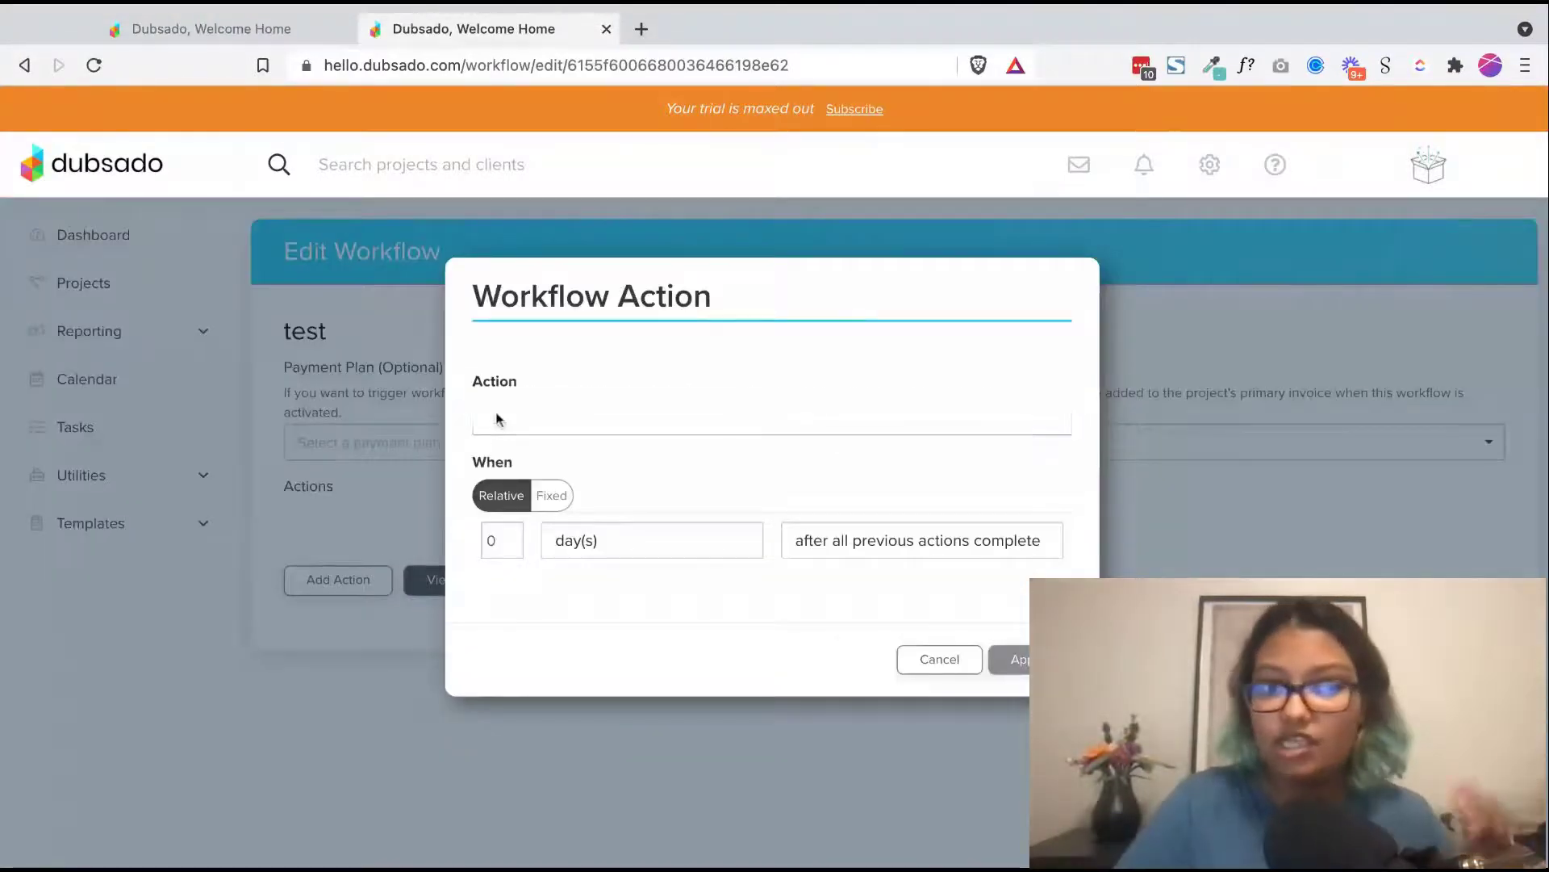
click(496, 418)
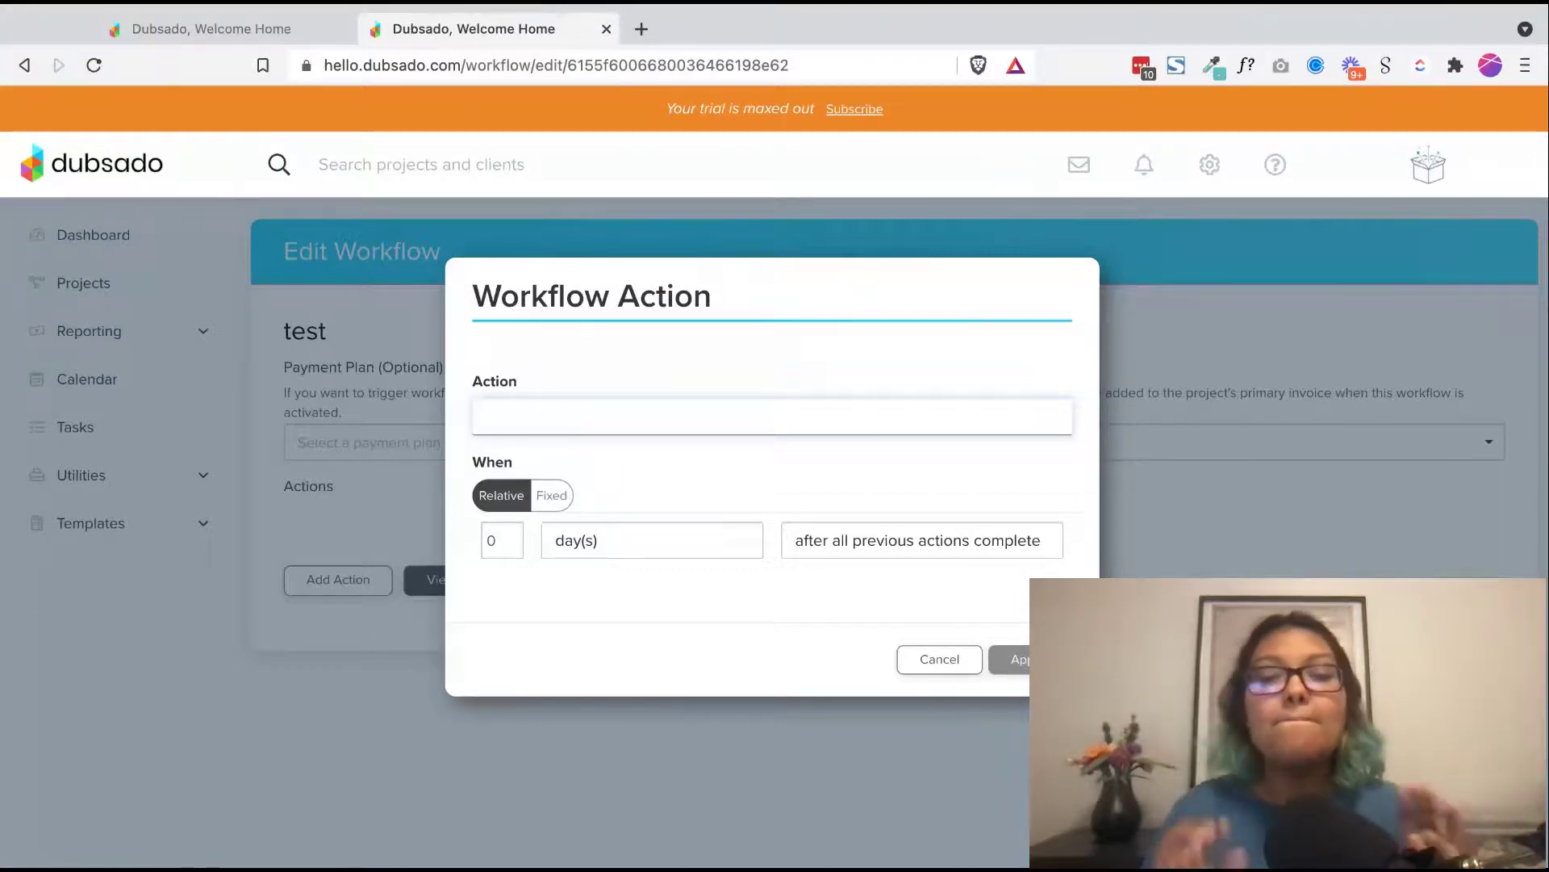
click(934, 667)
click(135, 521)
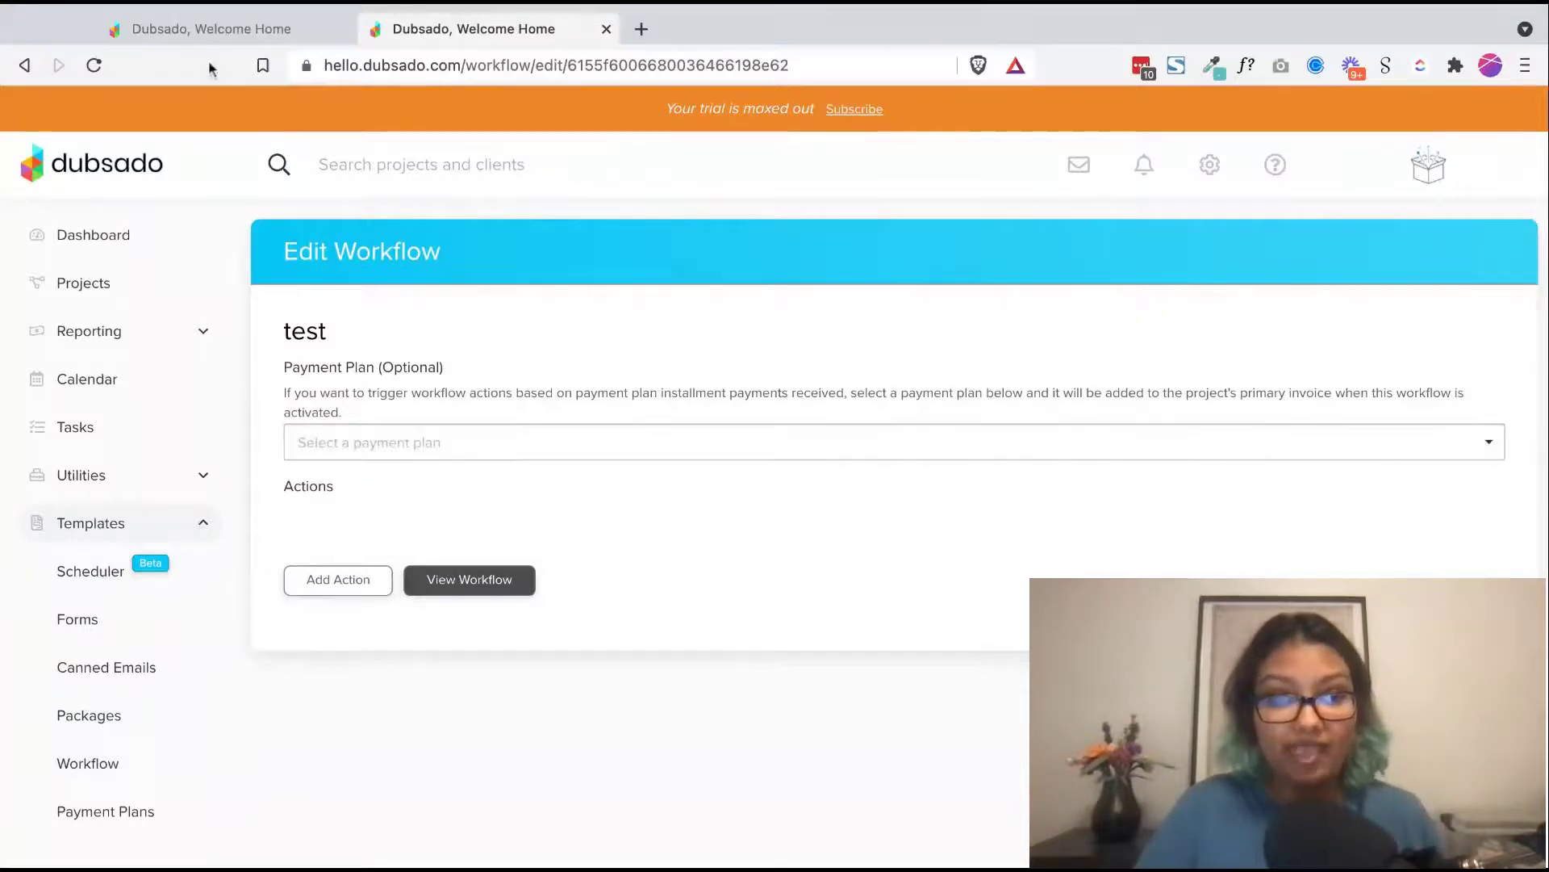
Step: Return to the form's browser tab and examine which workflows can be applied to the dropdown's Headshots option
click(209, 31)
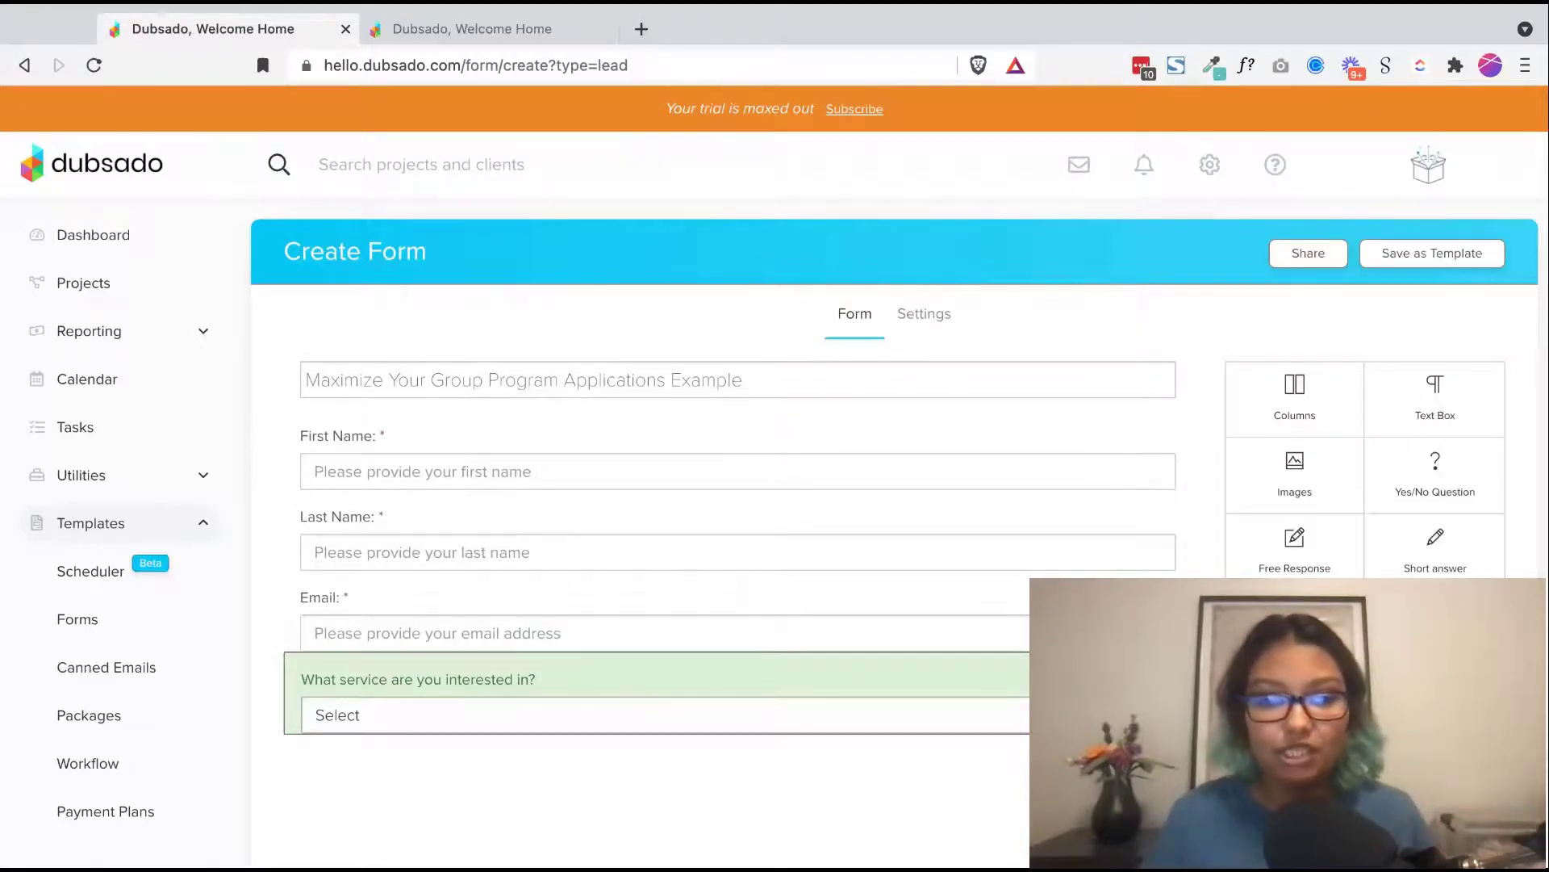
click(1130, 670)
click(1131, 520)
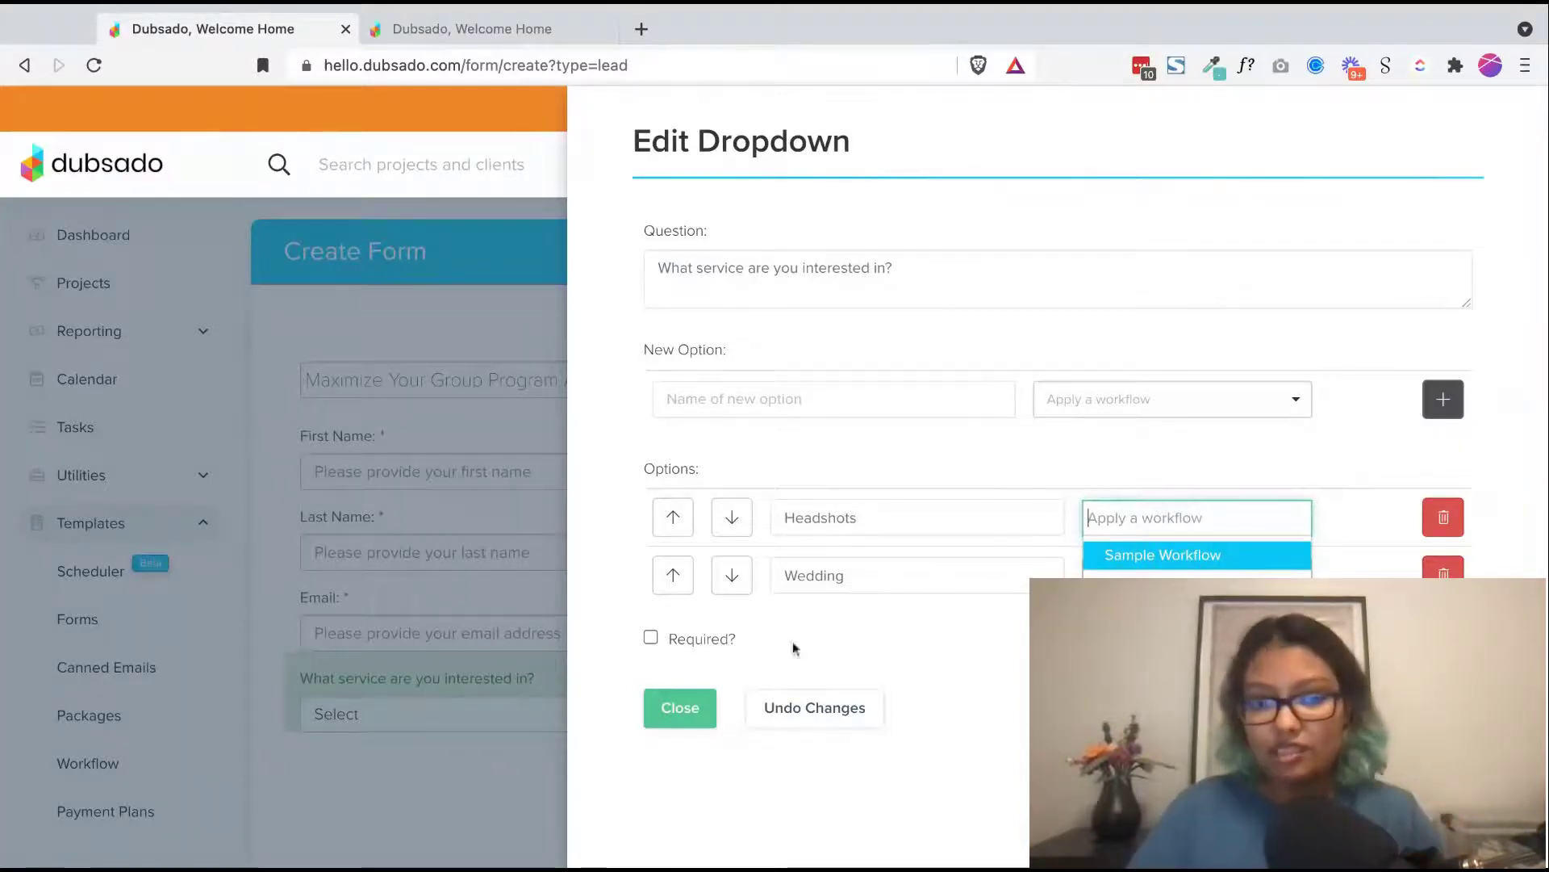
click(699, 692)
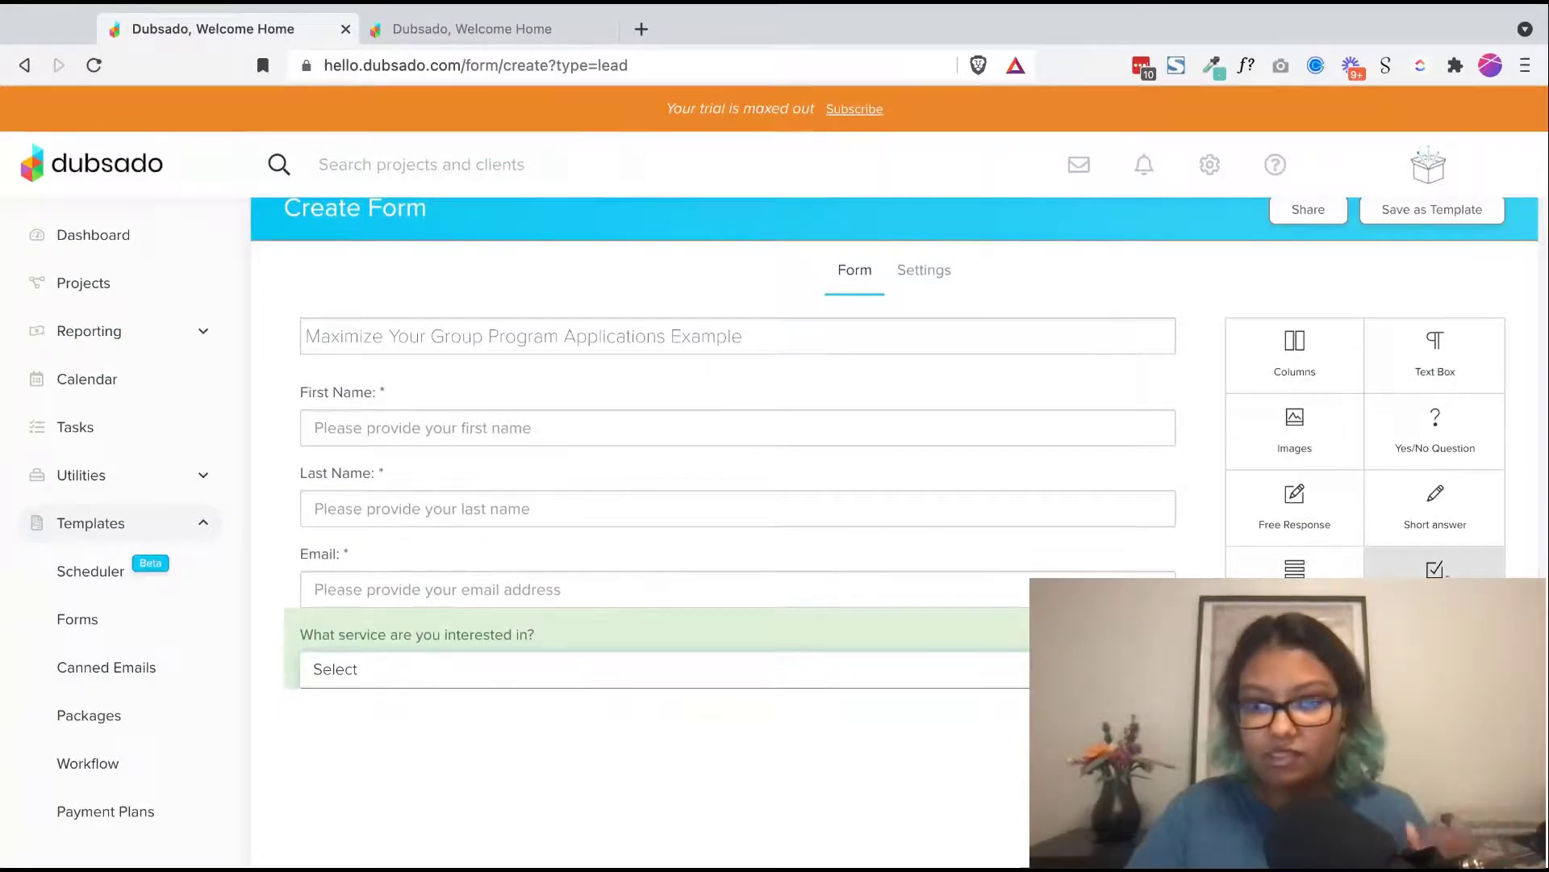
Step: Add a free response question below the service dropdown and review its question settings, keeping the default text
click(1301, 515)
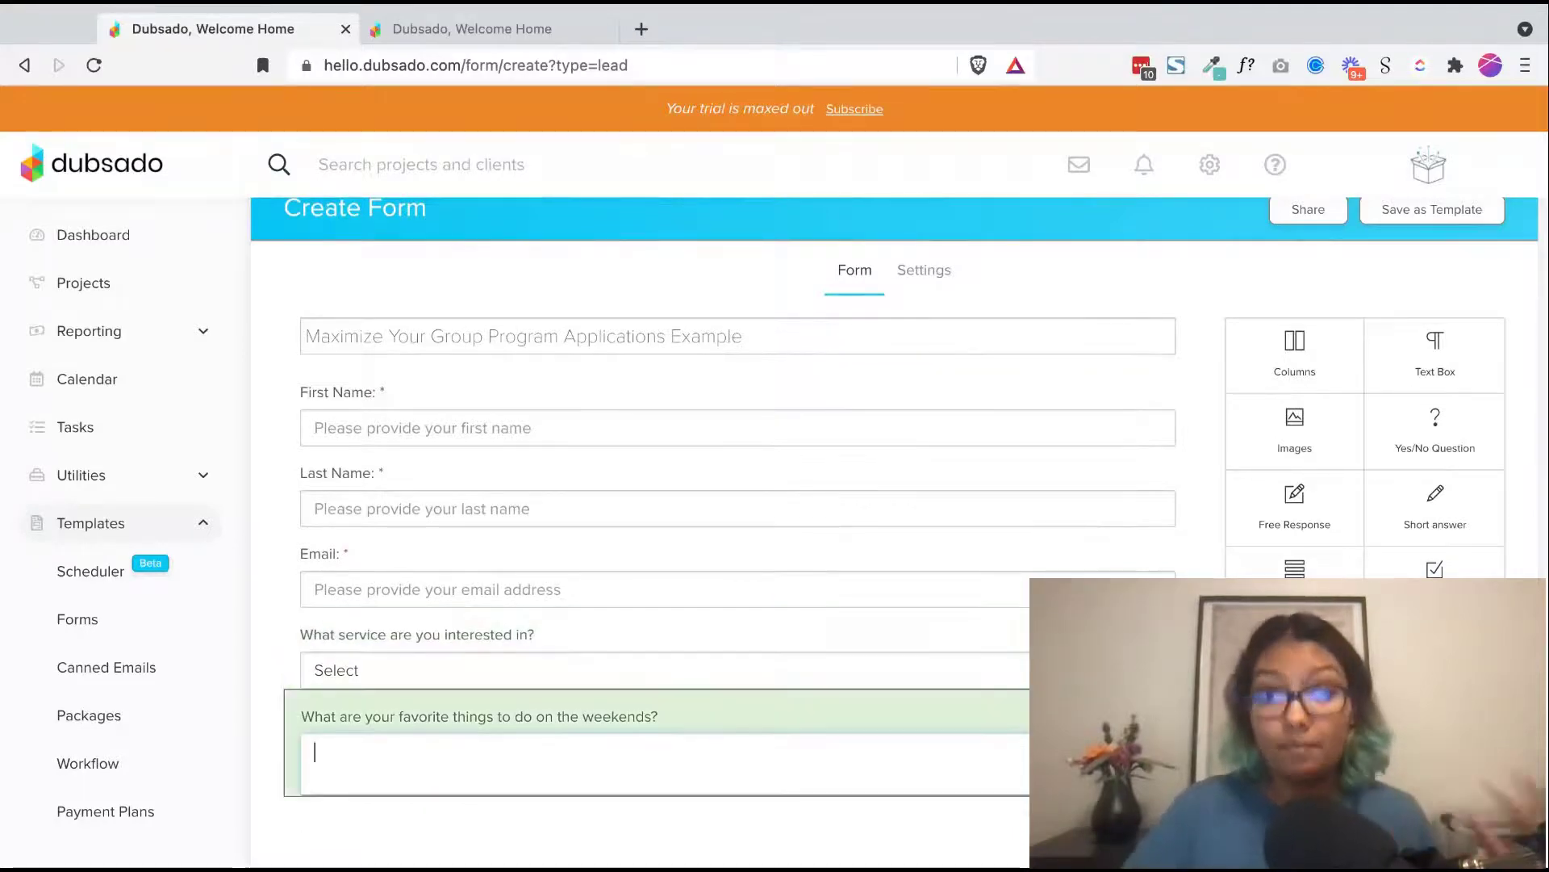
click(311, 748)
triple_click(779, 280)
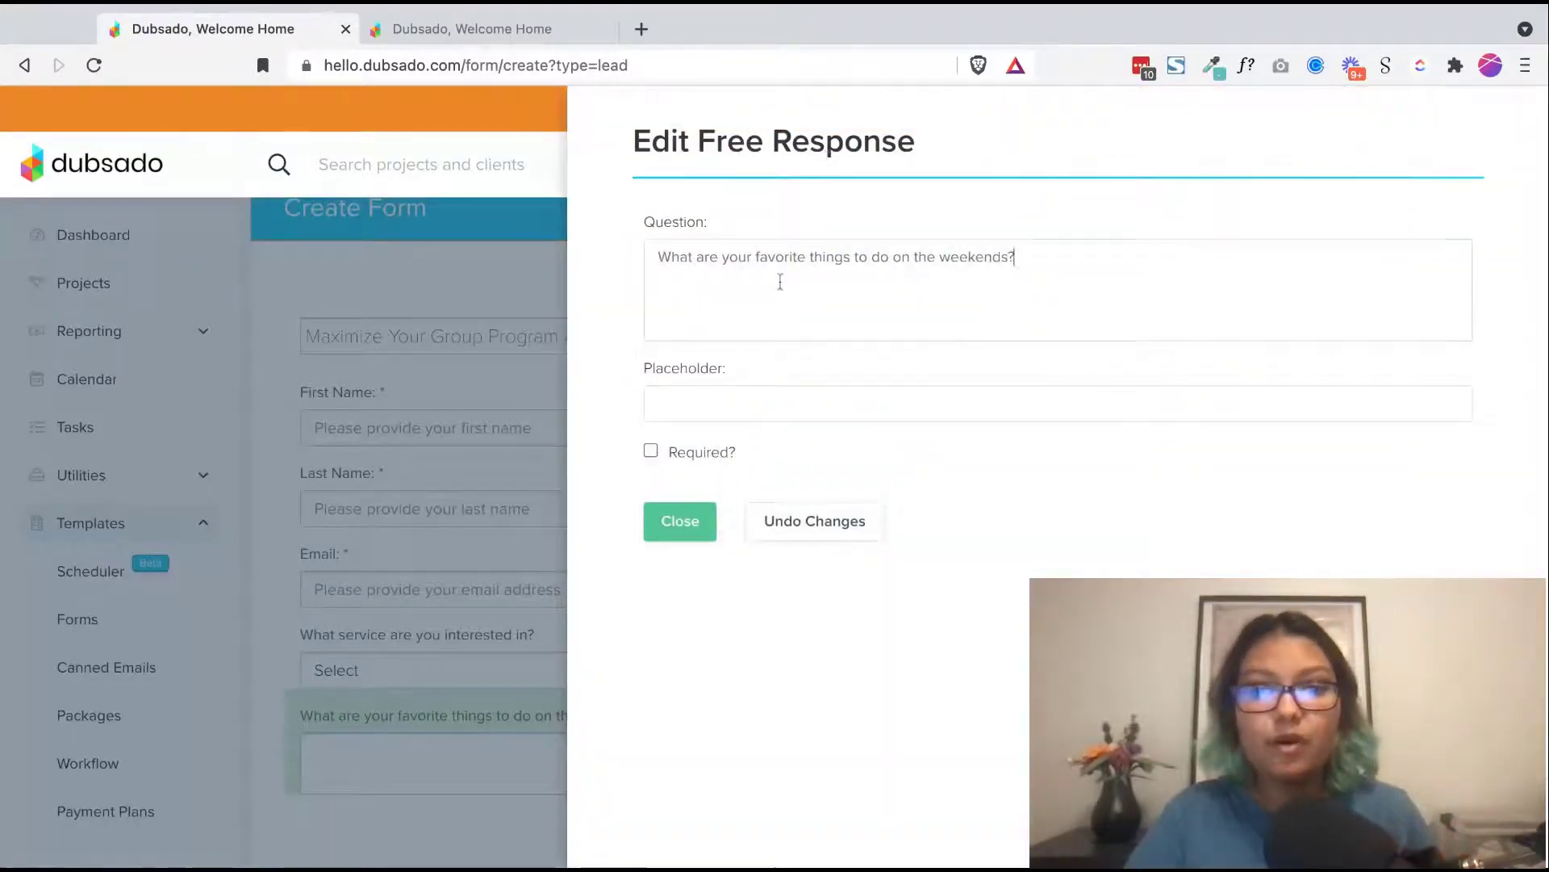
click(680, 525)
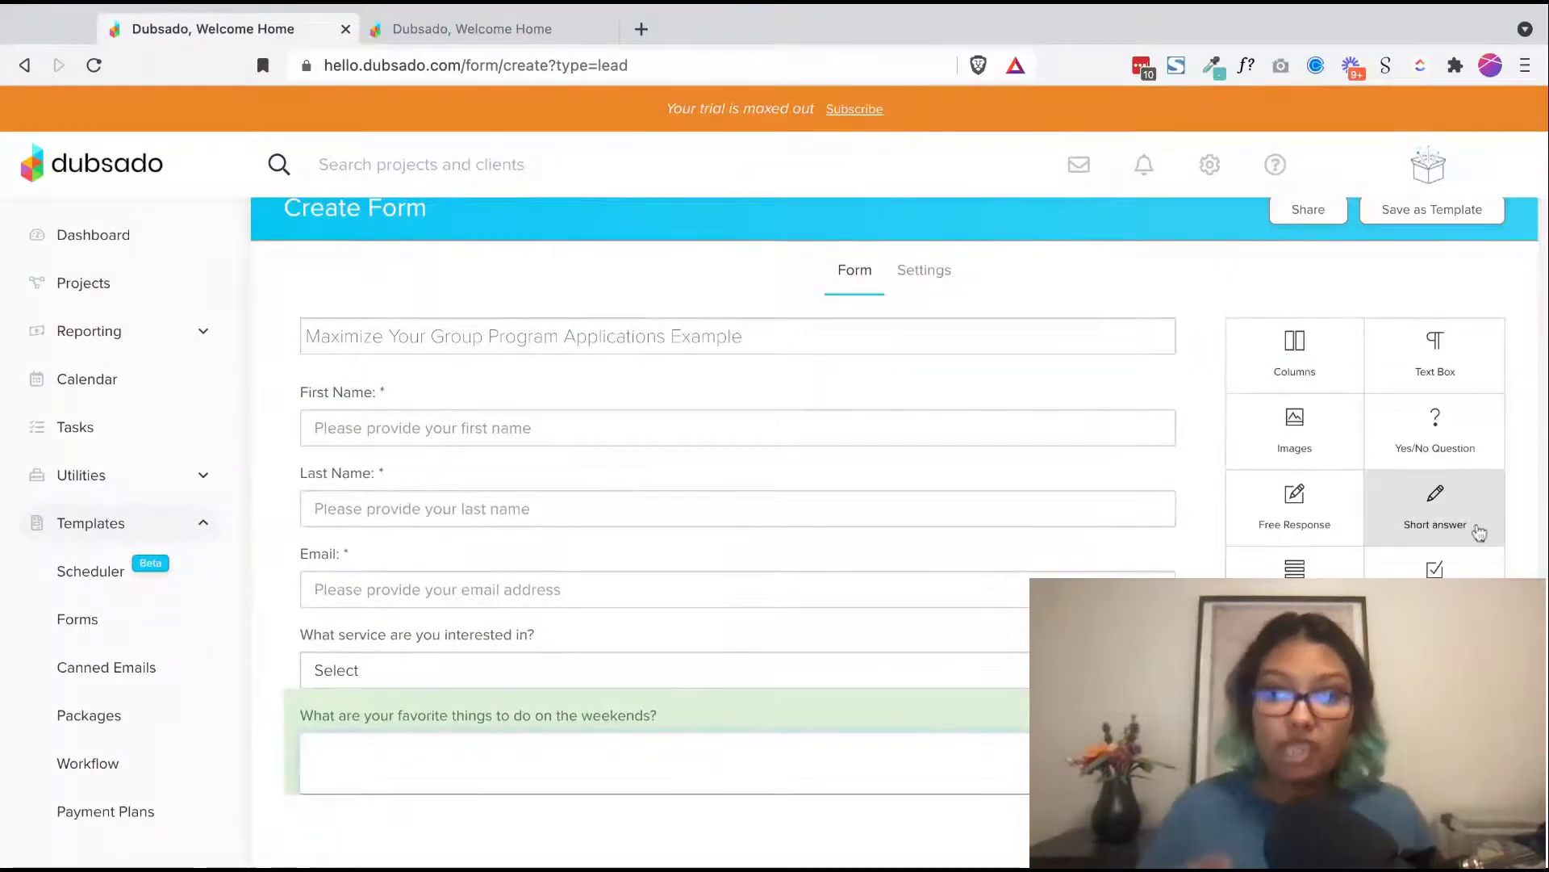
Step: Add a checkbox question below the free response question and review its question and options, keeping the defaults
click(505, 818)
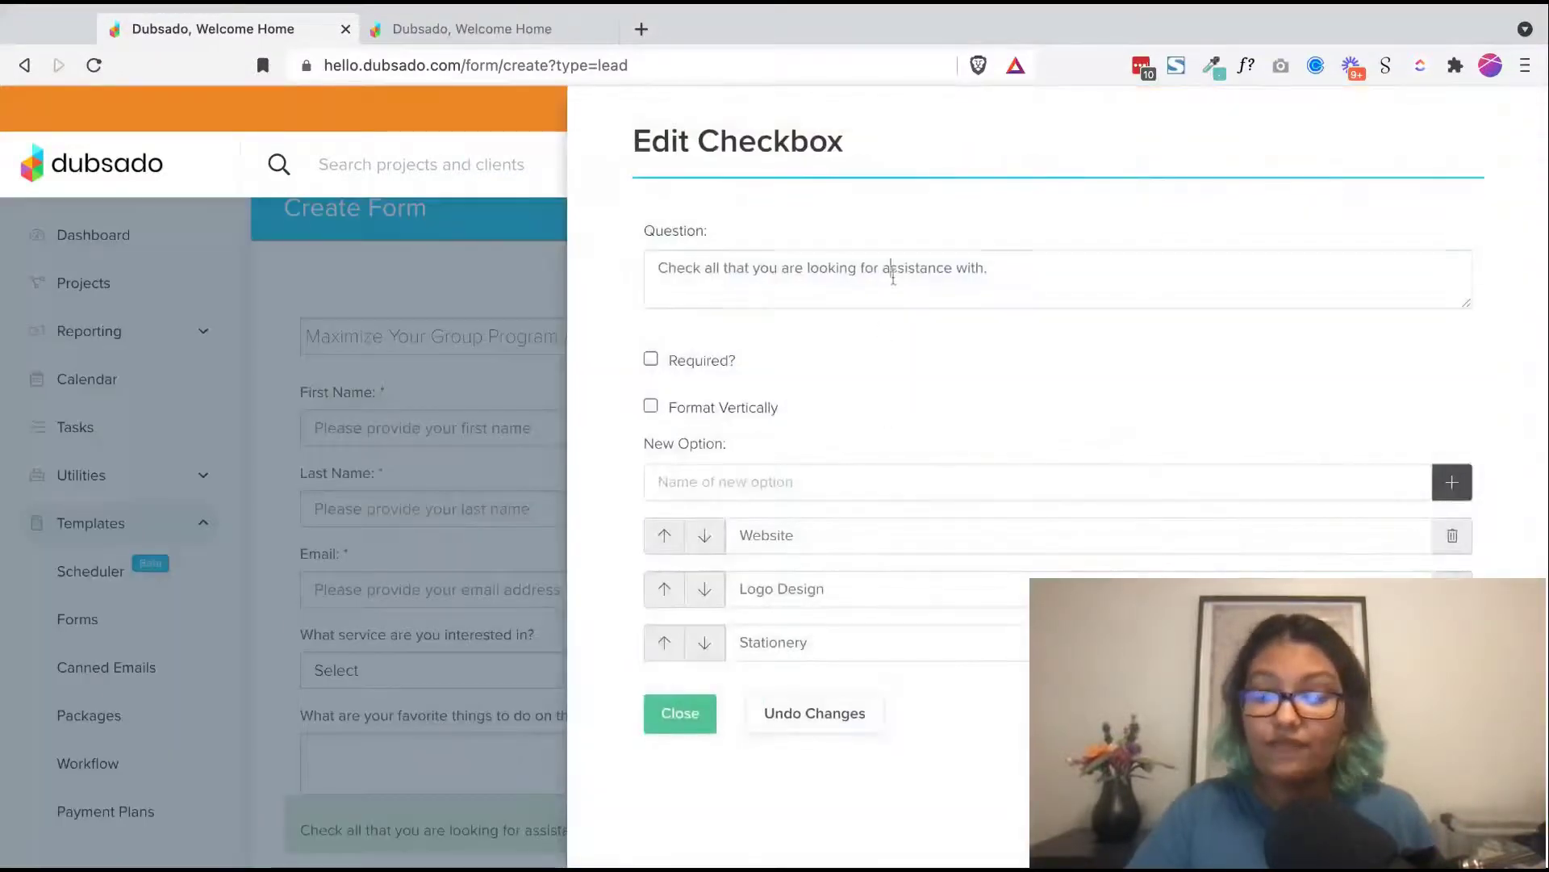
triple_click(894, 272)
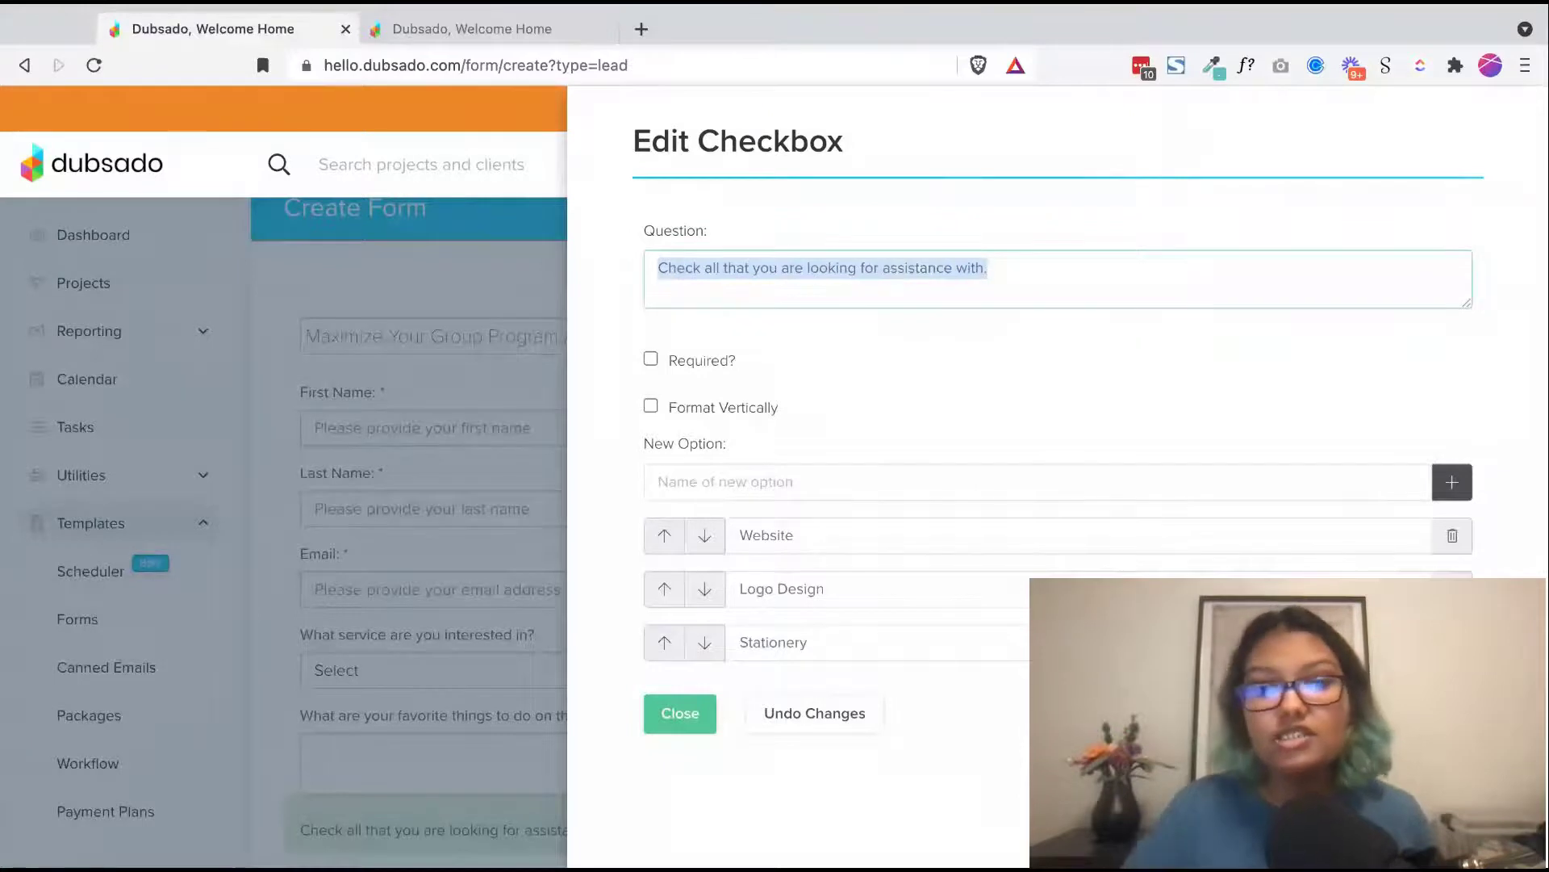
triple_click(826, 532)
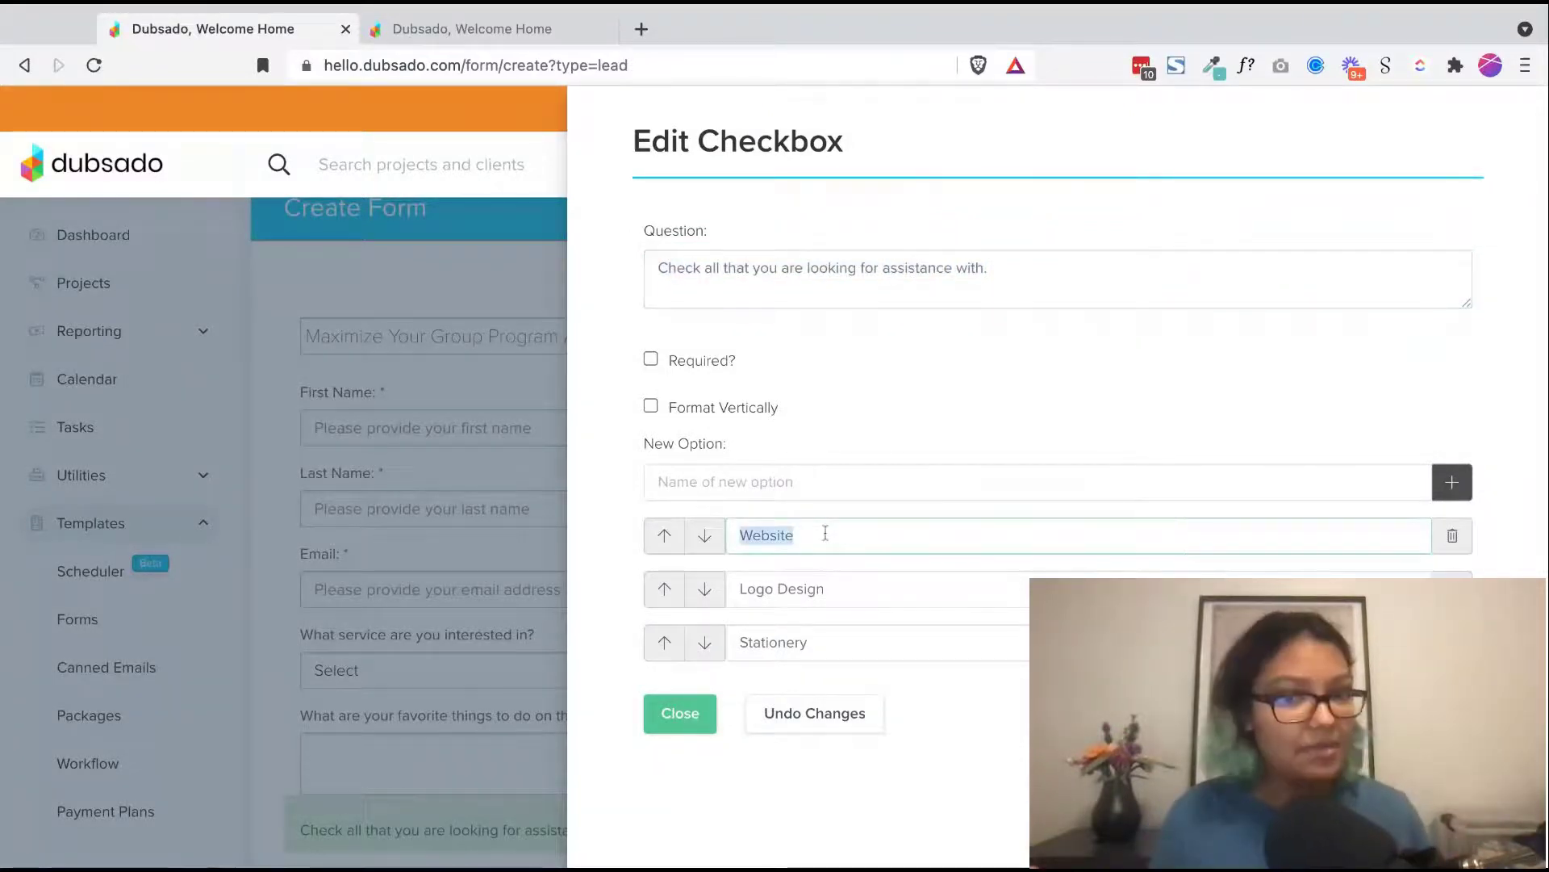
click(702, 715)
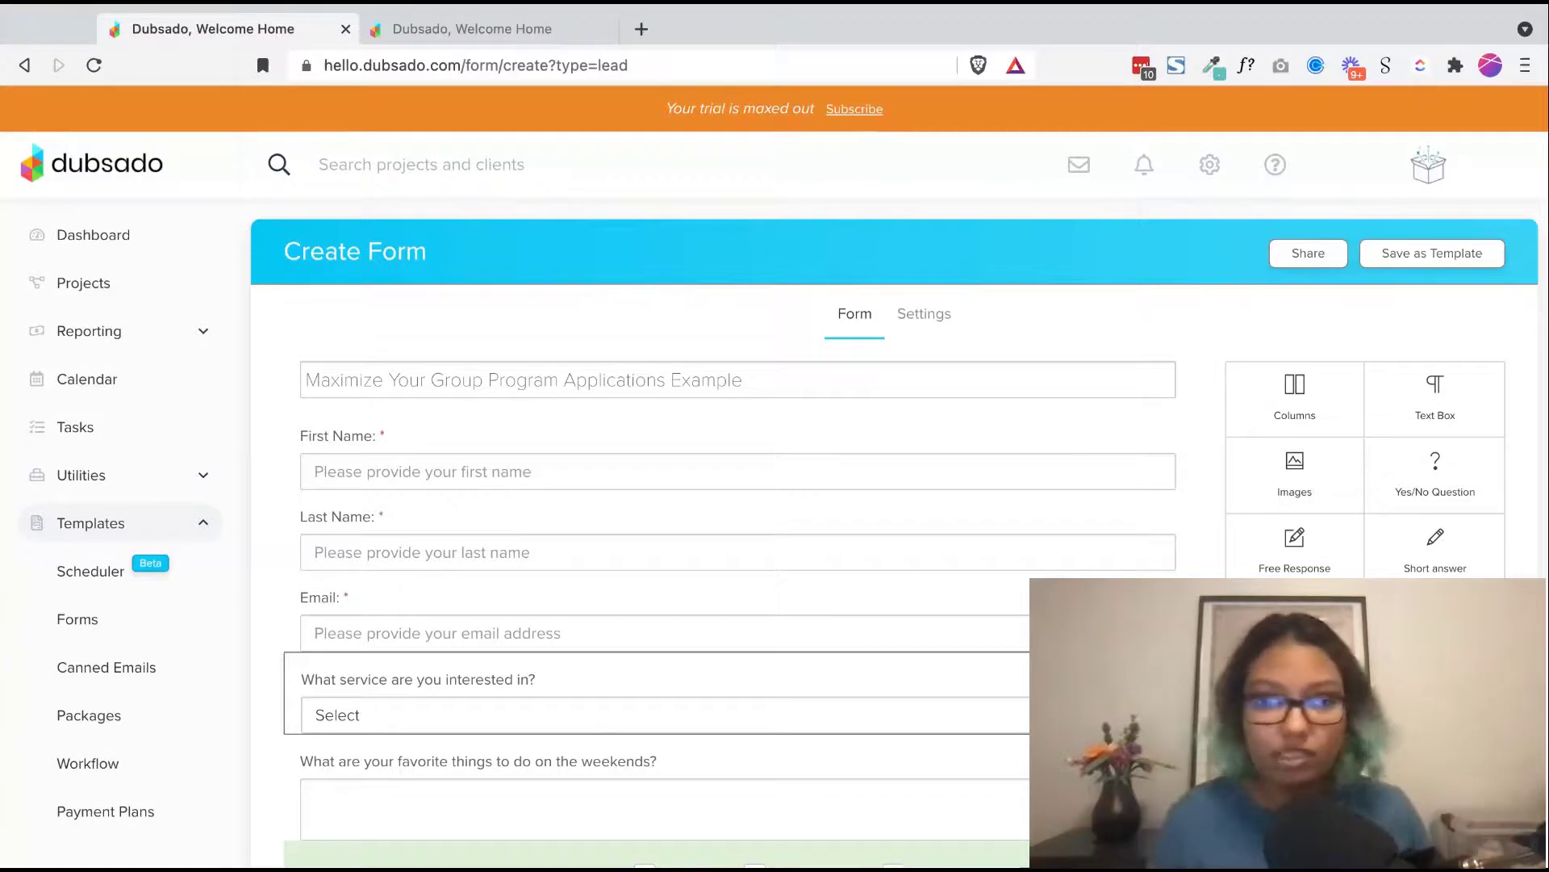
Step: Check the form's default workflow setting and remove the service dropdown question from the form
click(919, 316)
scroll(770, 523, down, 1)
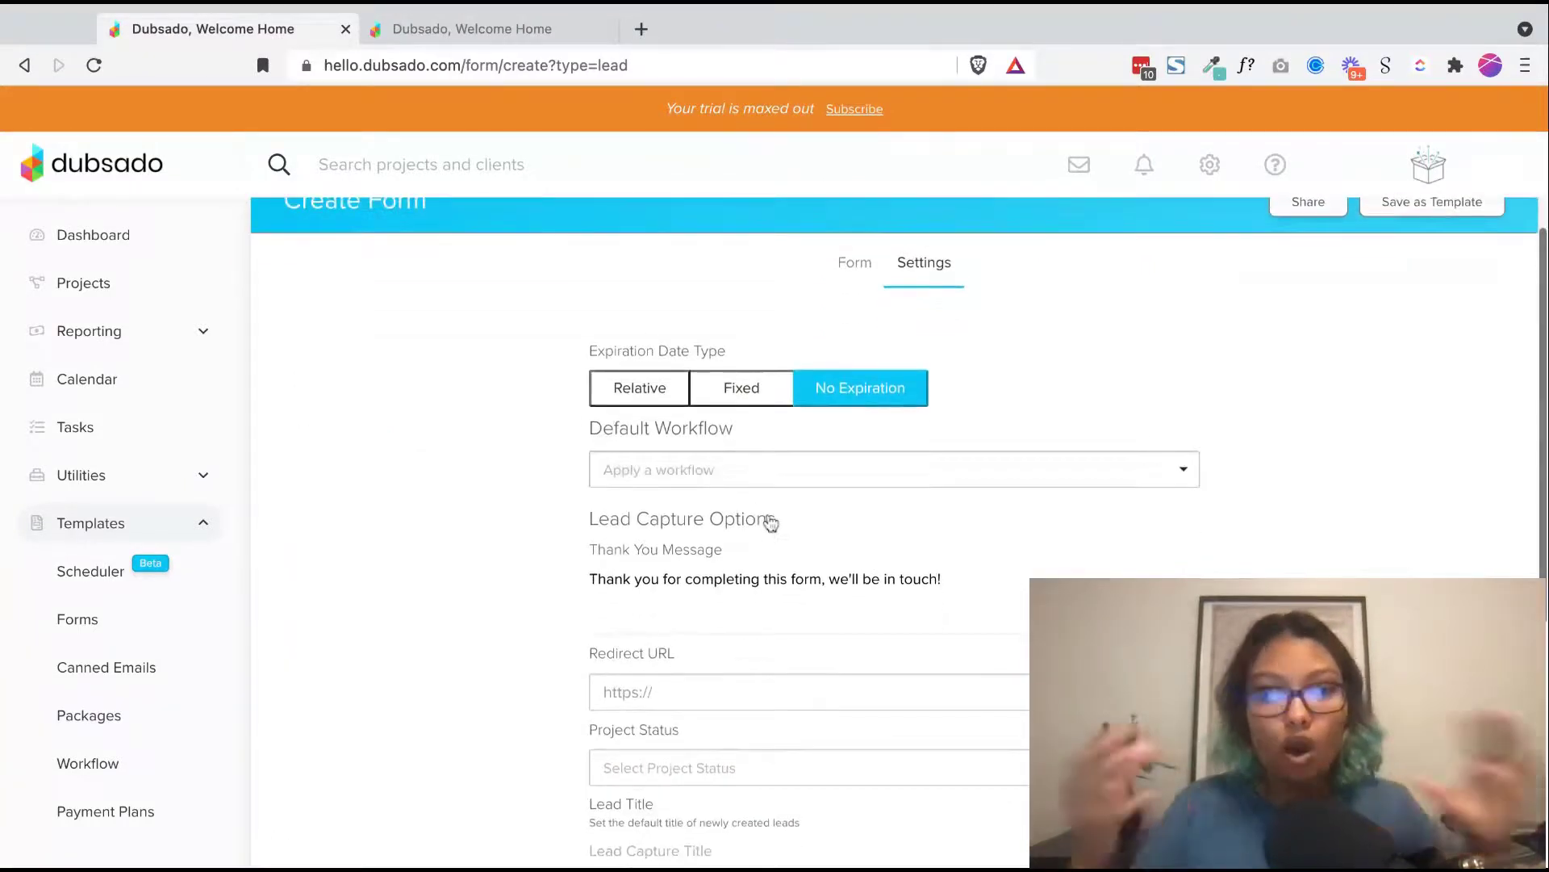
scroll(767, 498, up, 1)
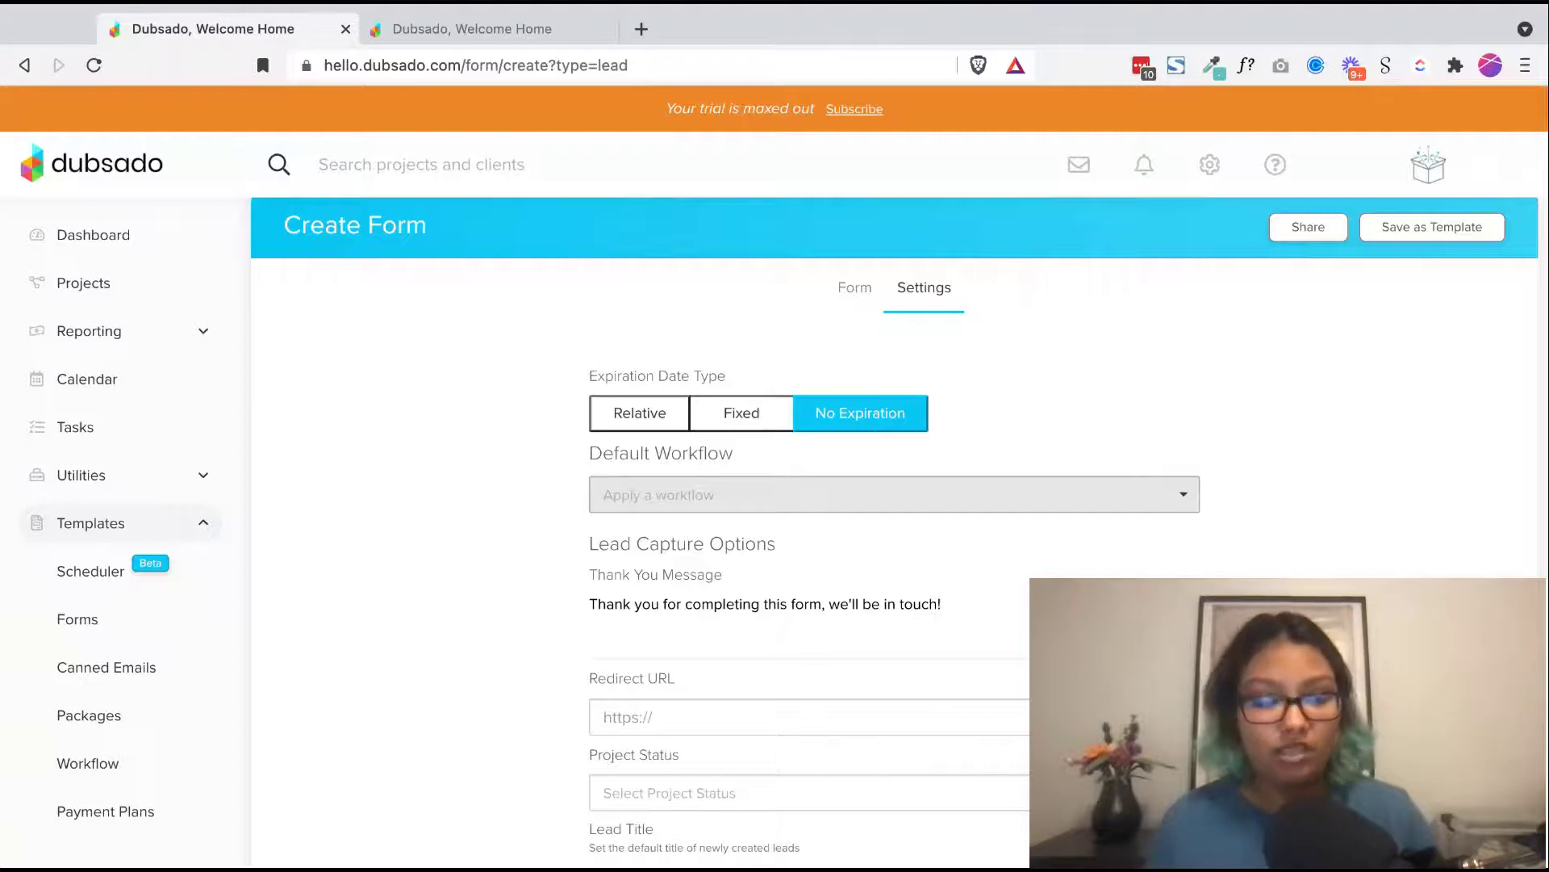
click(874, 310)
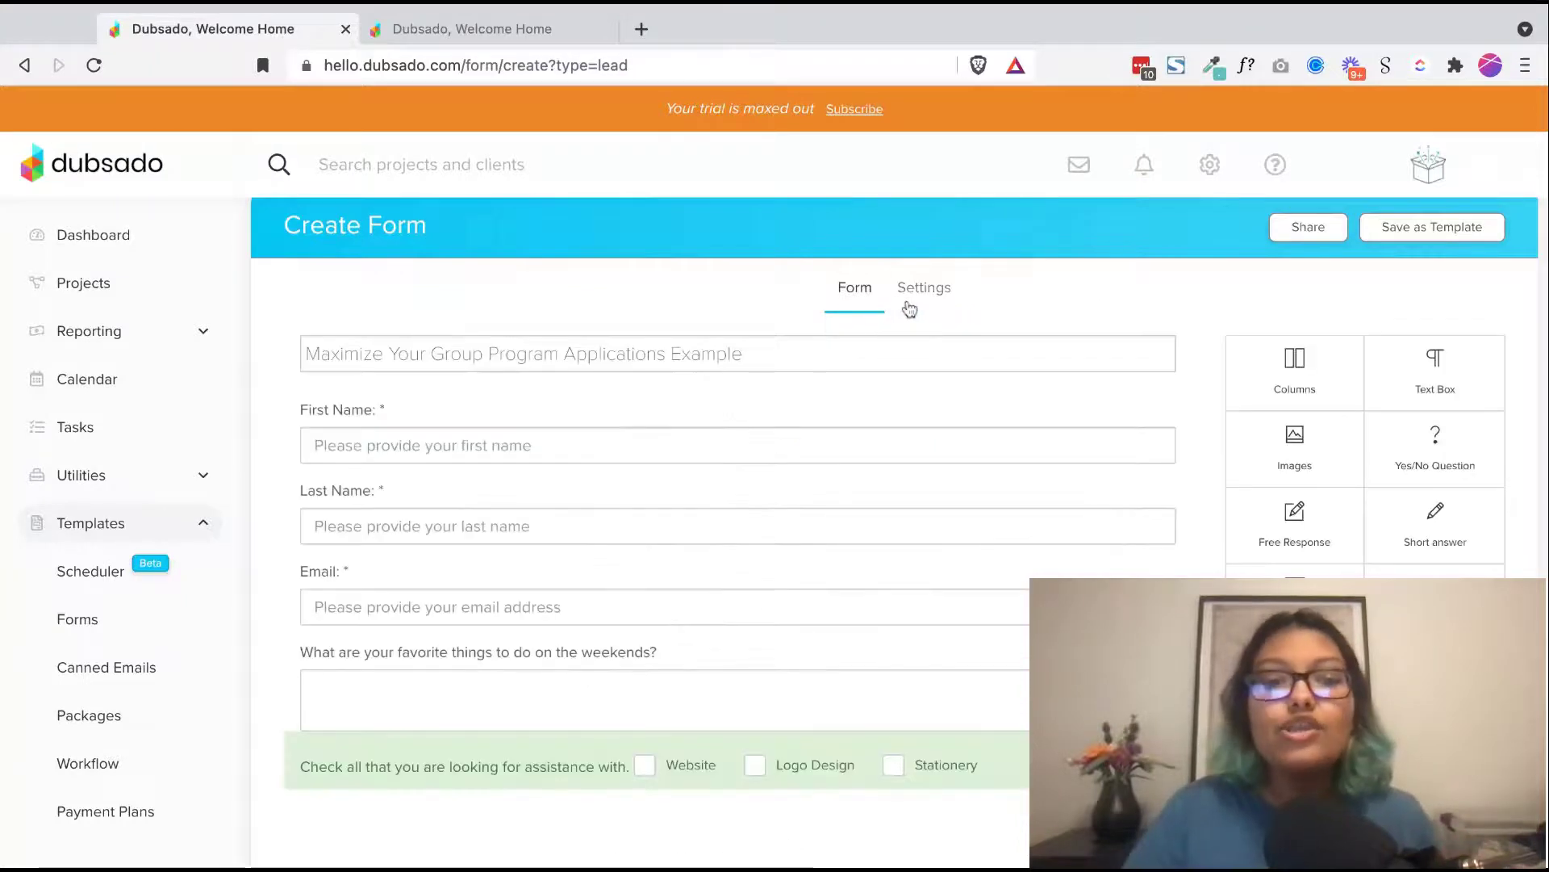
Step: Review the form's settings, including default workflow, thank you message, redirect URL, project status and lead title
click(912, 305)
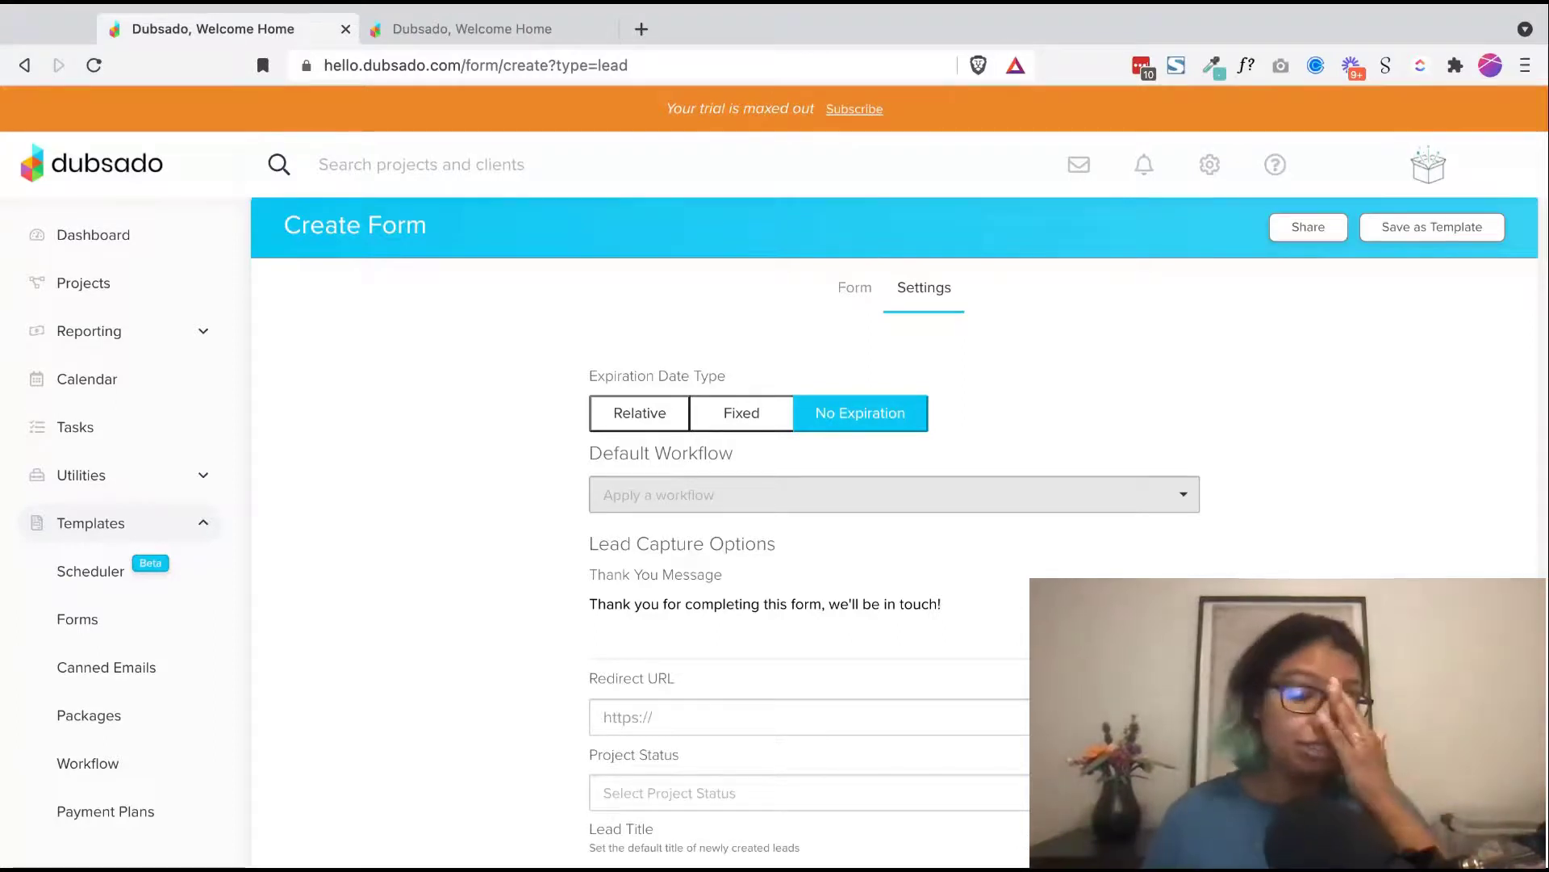
click(791, 709)
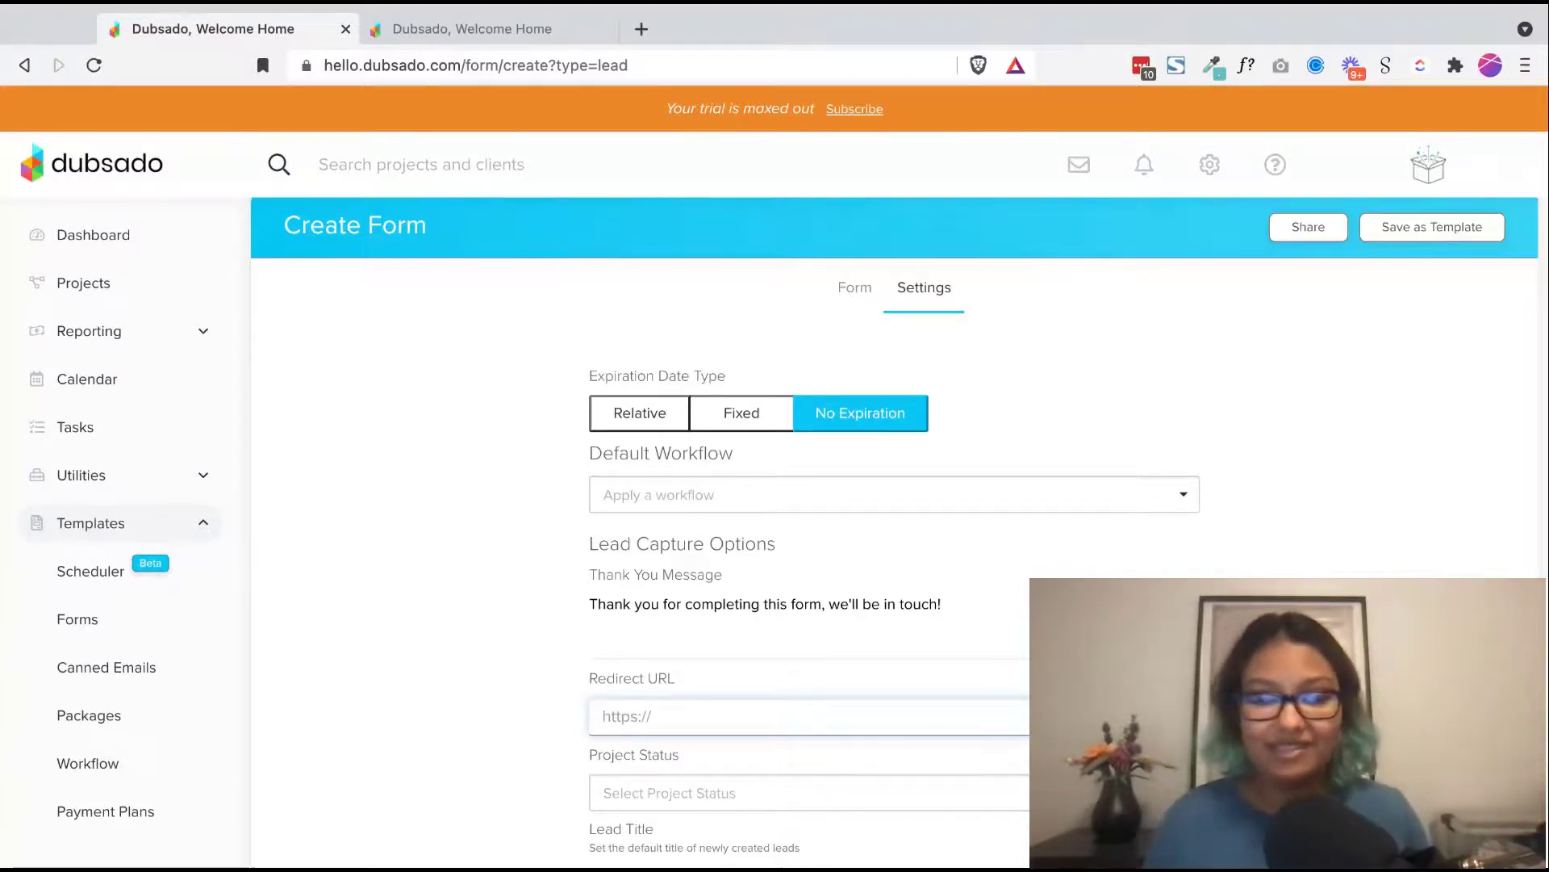
scroll(767, 581, down, 2)
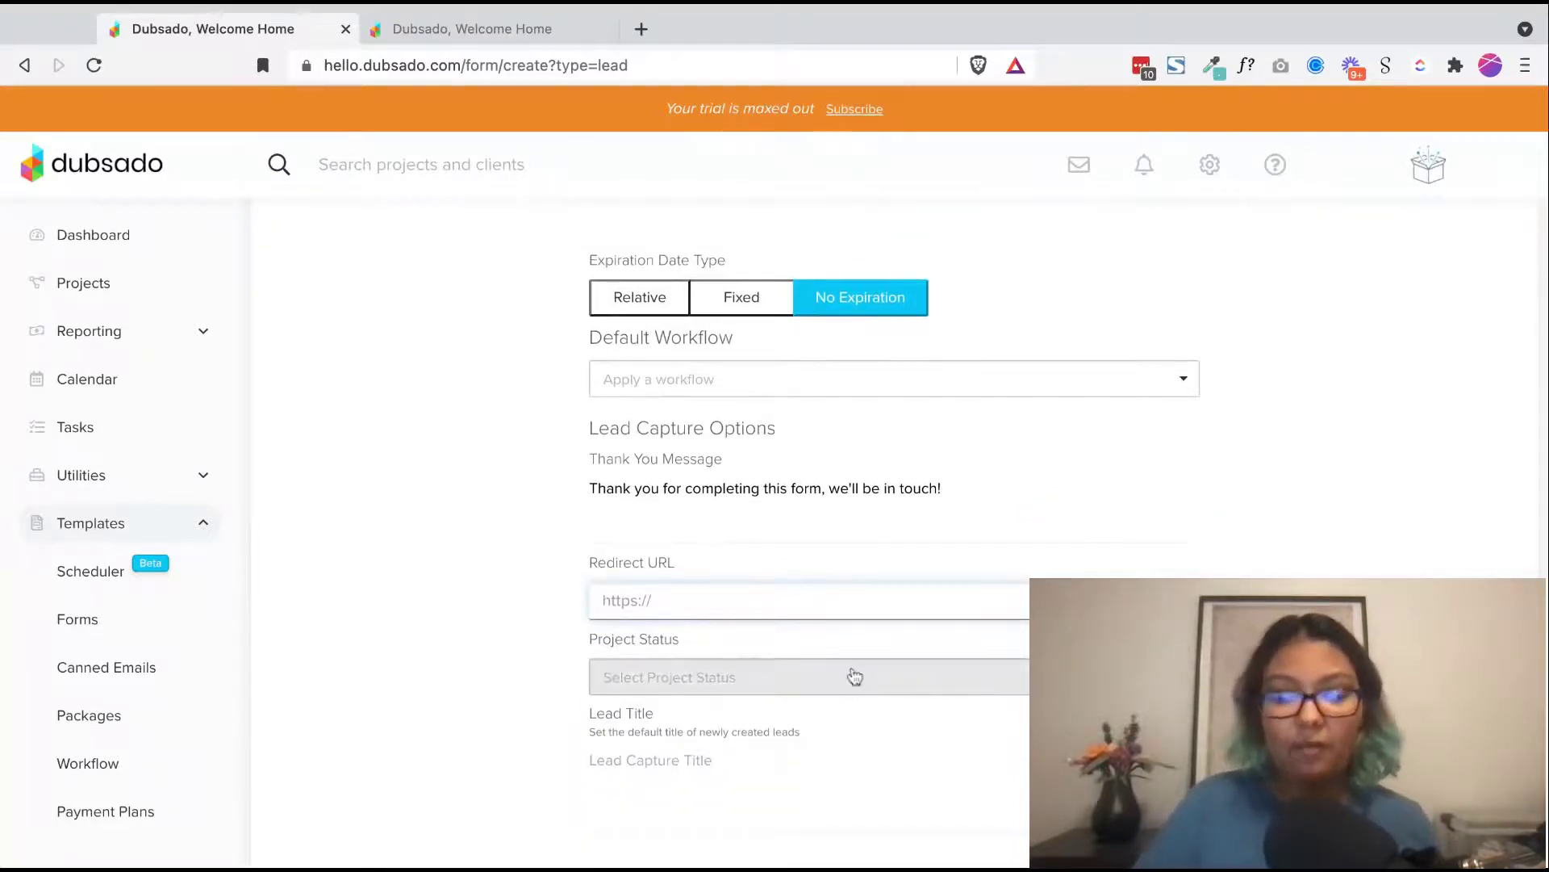
scroll(854, 674, down, 7)
scroll(853, 674, up, 10)
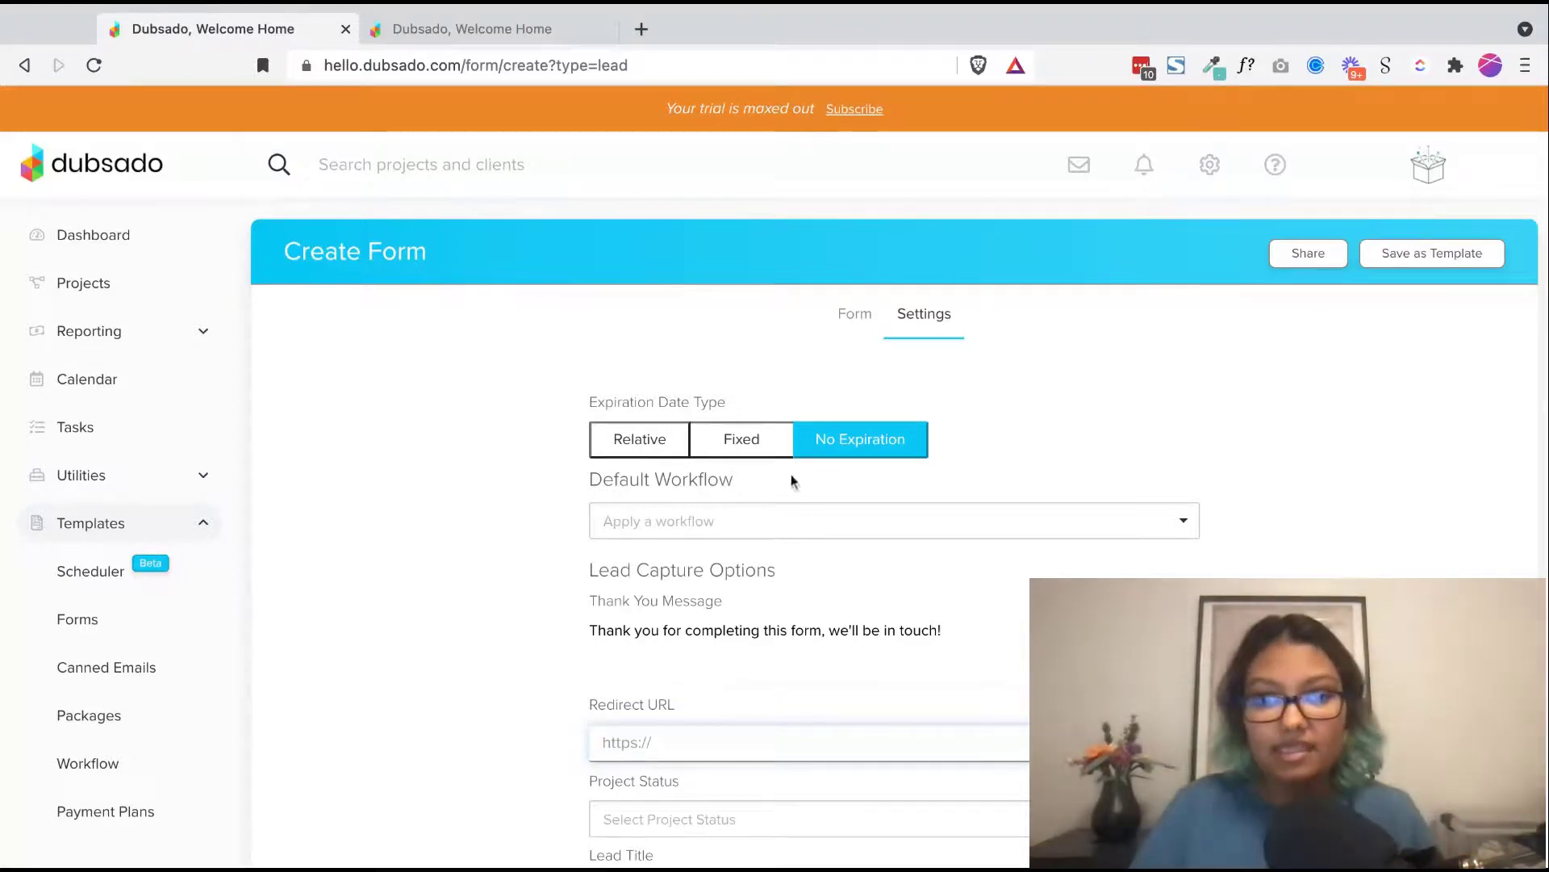
Step: Give the form a fixed expiration date of 10/15/2021 12:00 AM and save it as a template
click(749, 449)
click(718, 502)
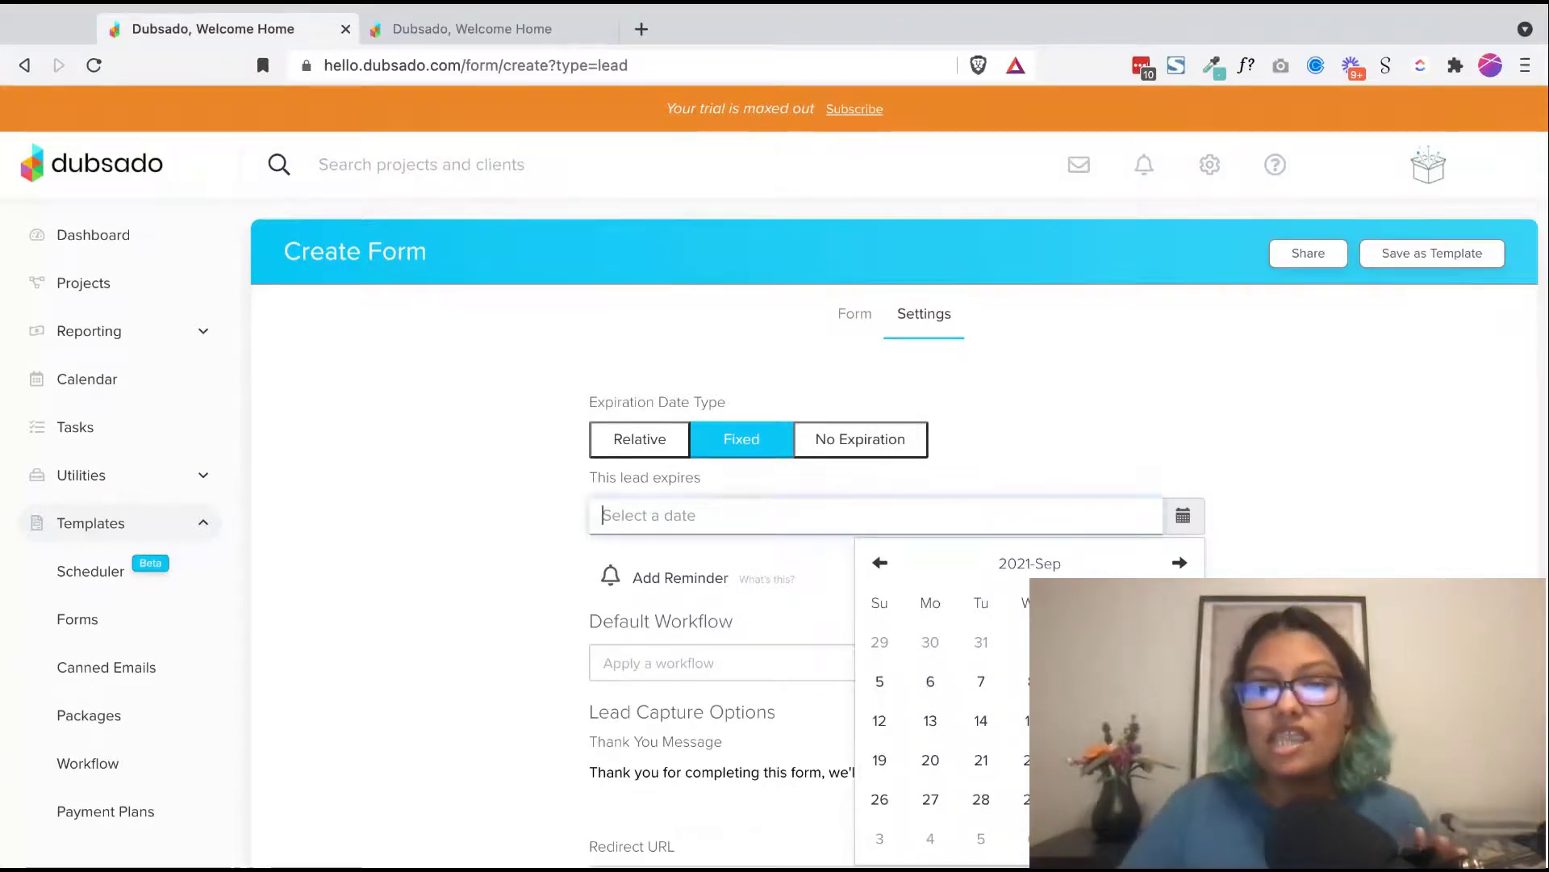
scroll(718, 499, down, 1)
click(1179, 504)
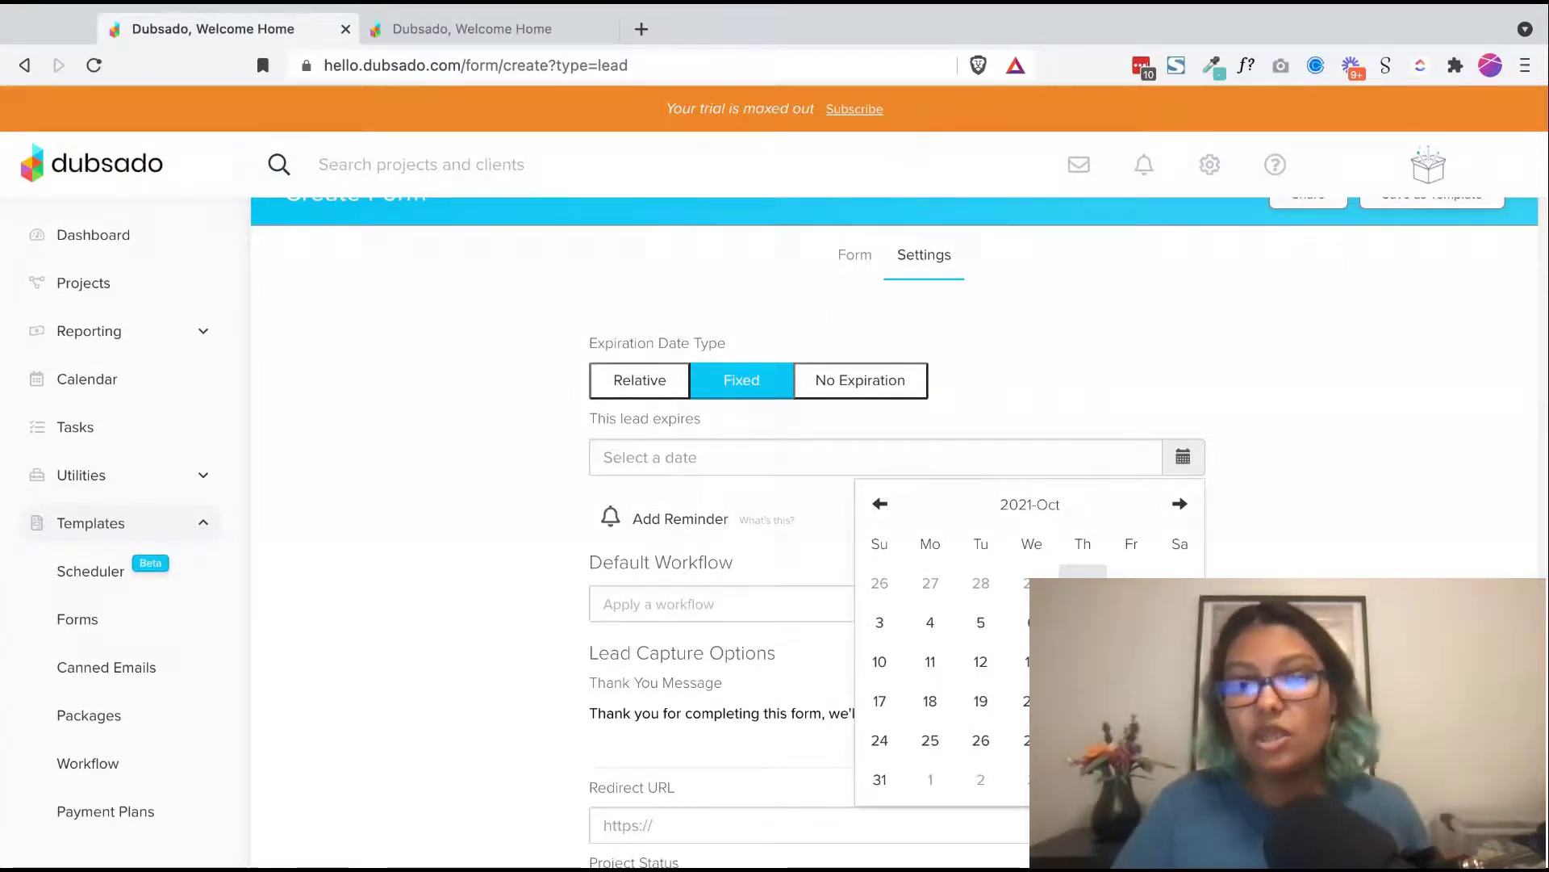
click(1131, 661)
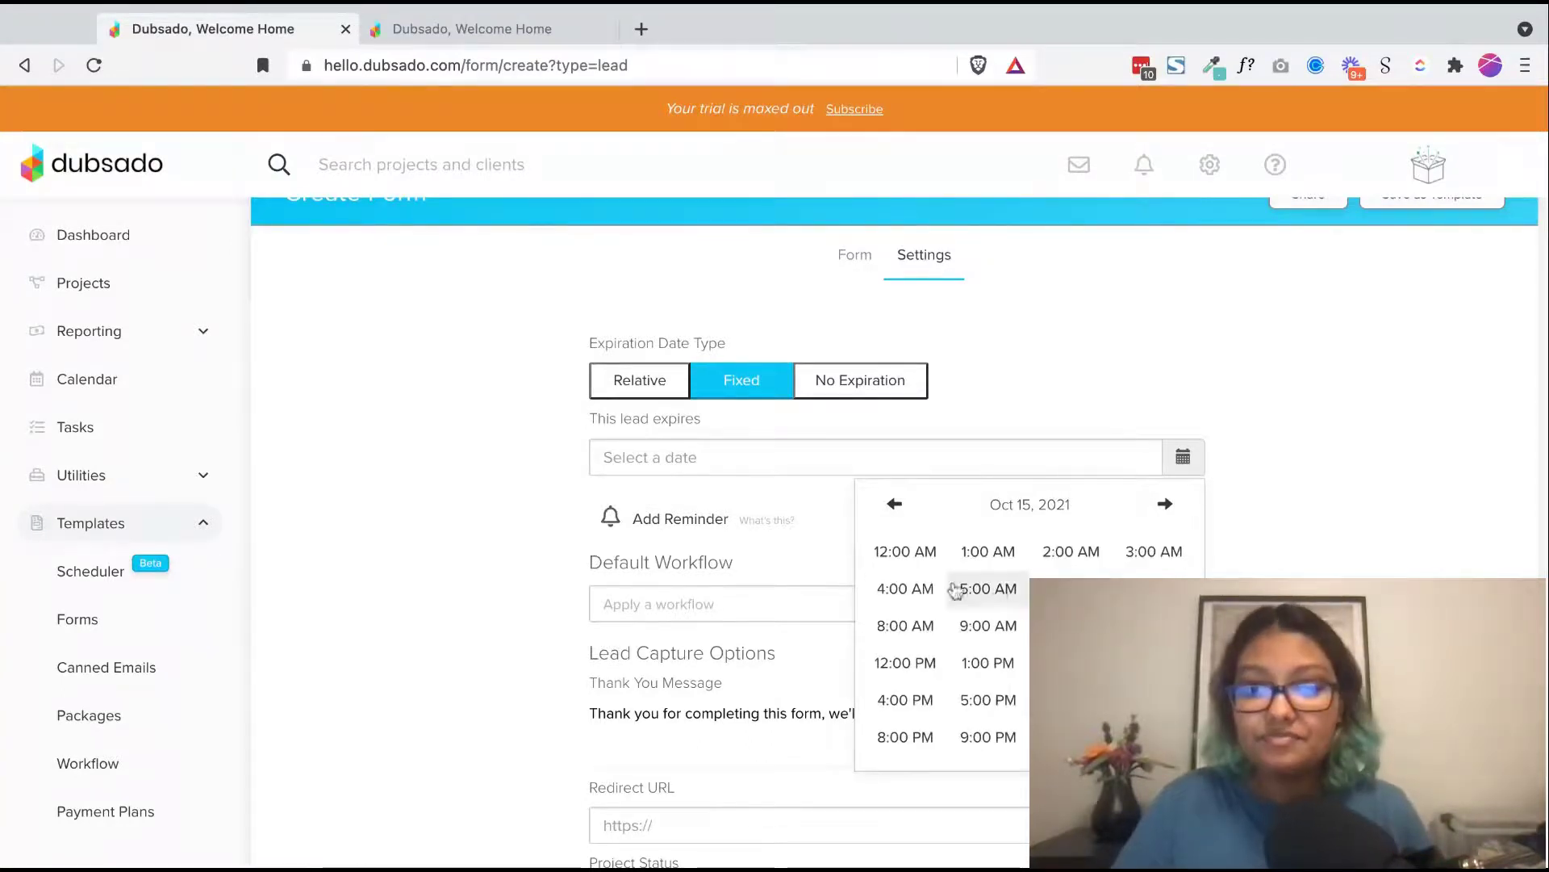
click(894, 557)
click(892, 559)
scroll(892, 568, up, 1)
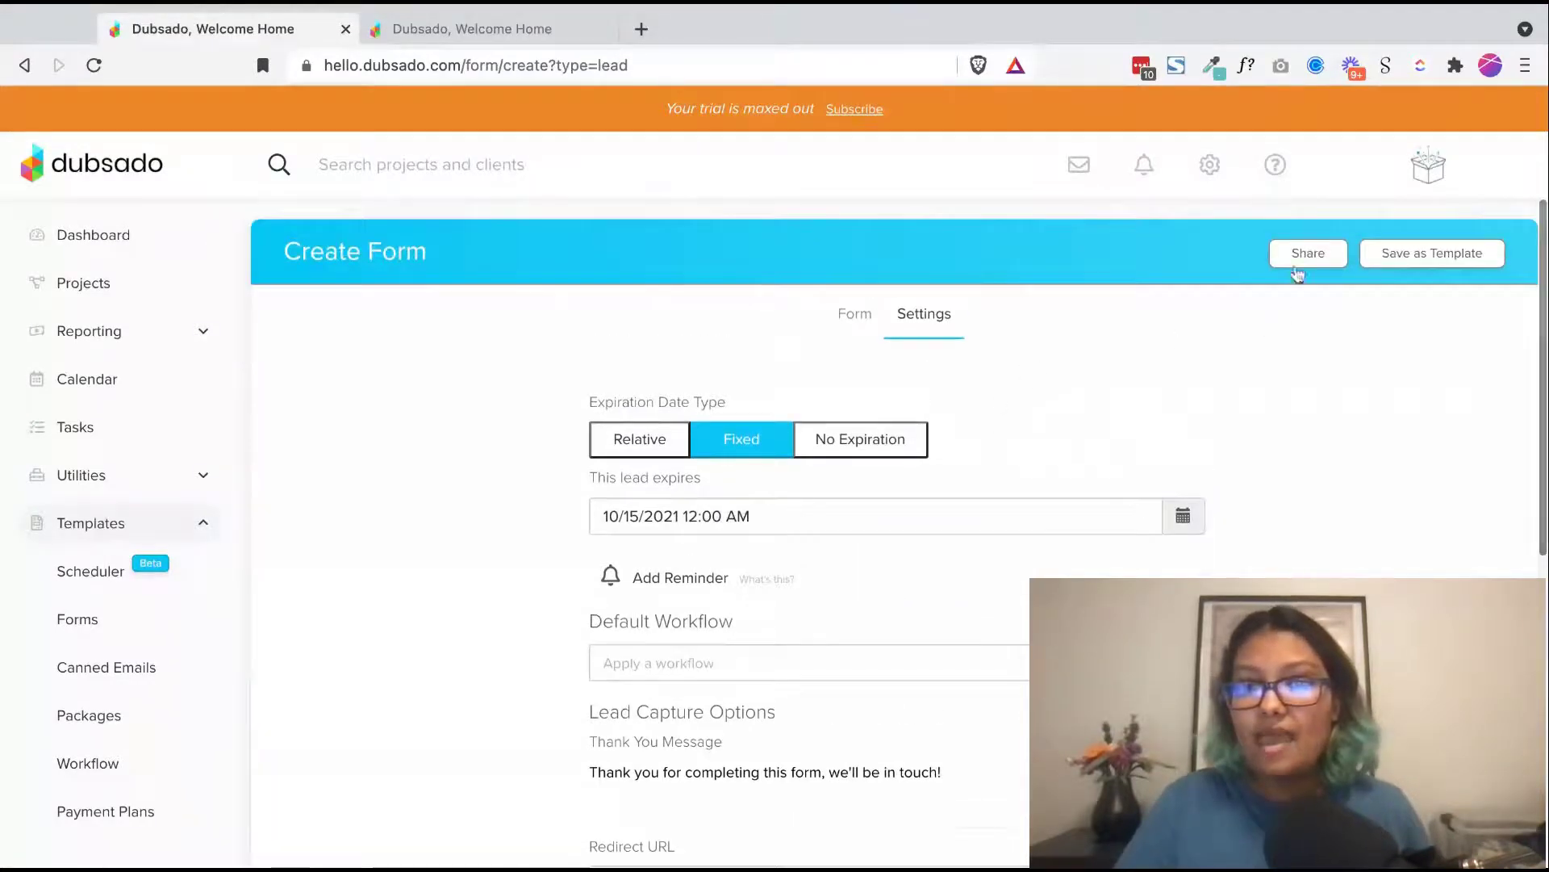
click(1389, 257)
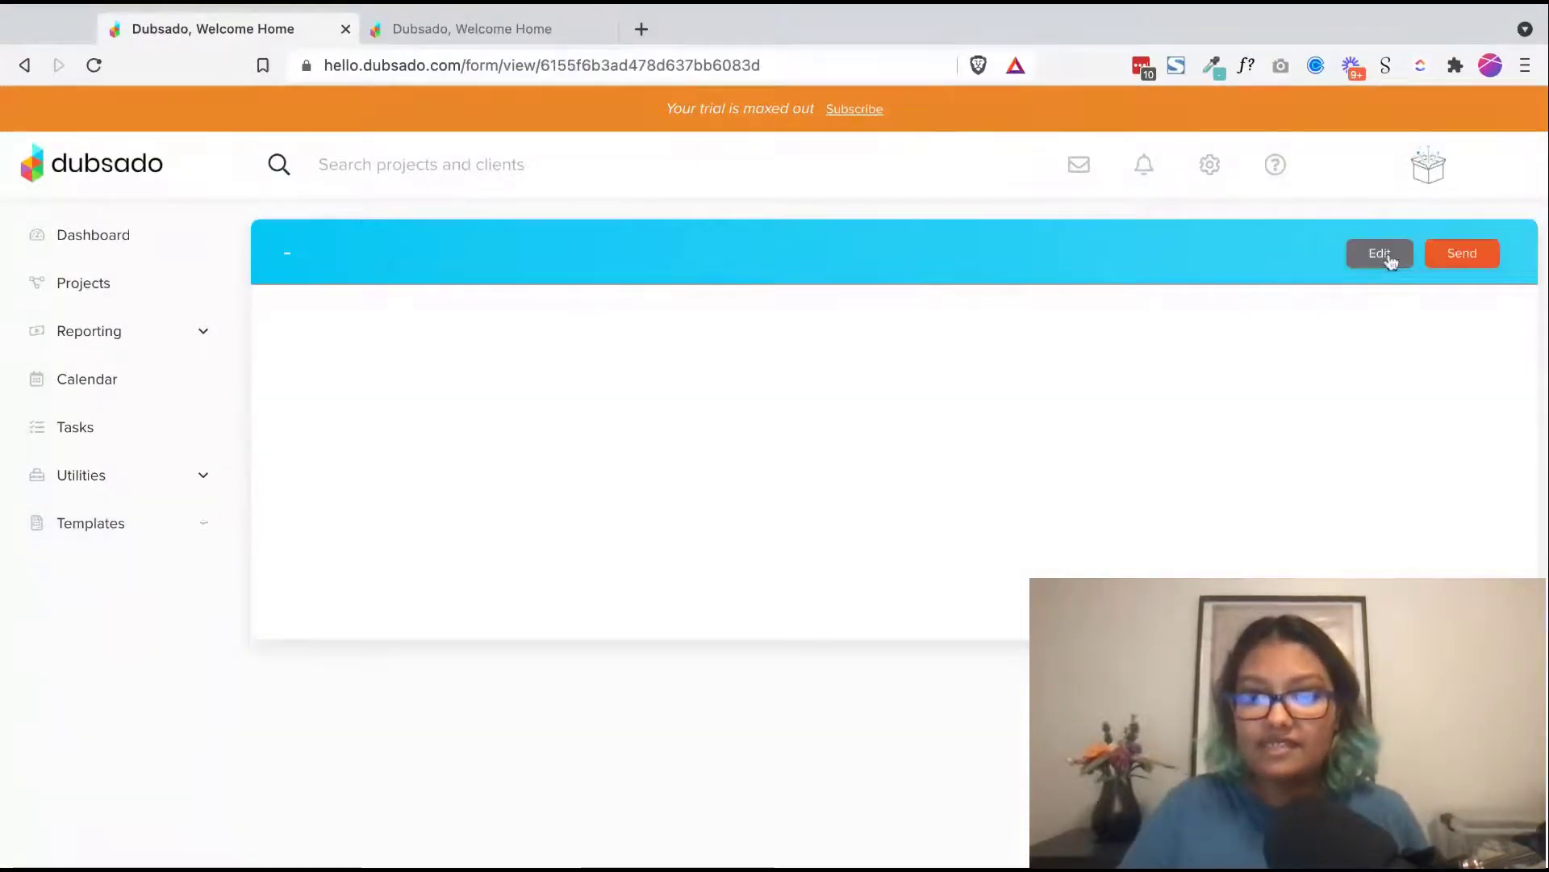
Step: Check the saved form's iframe code and direct link, and reopen the form for editing
click(1374, 255)
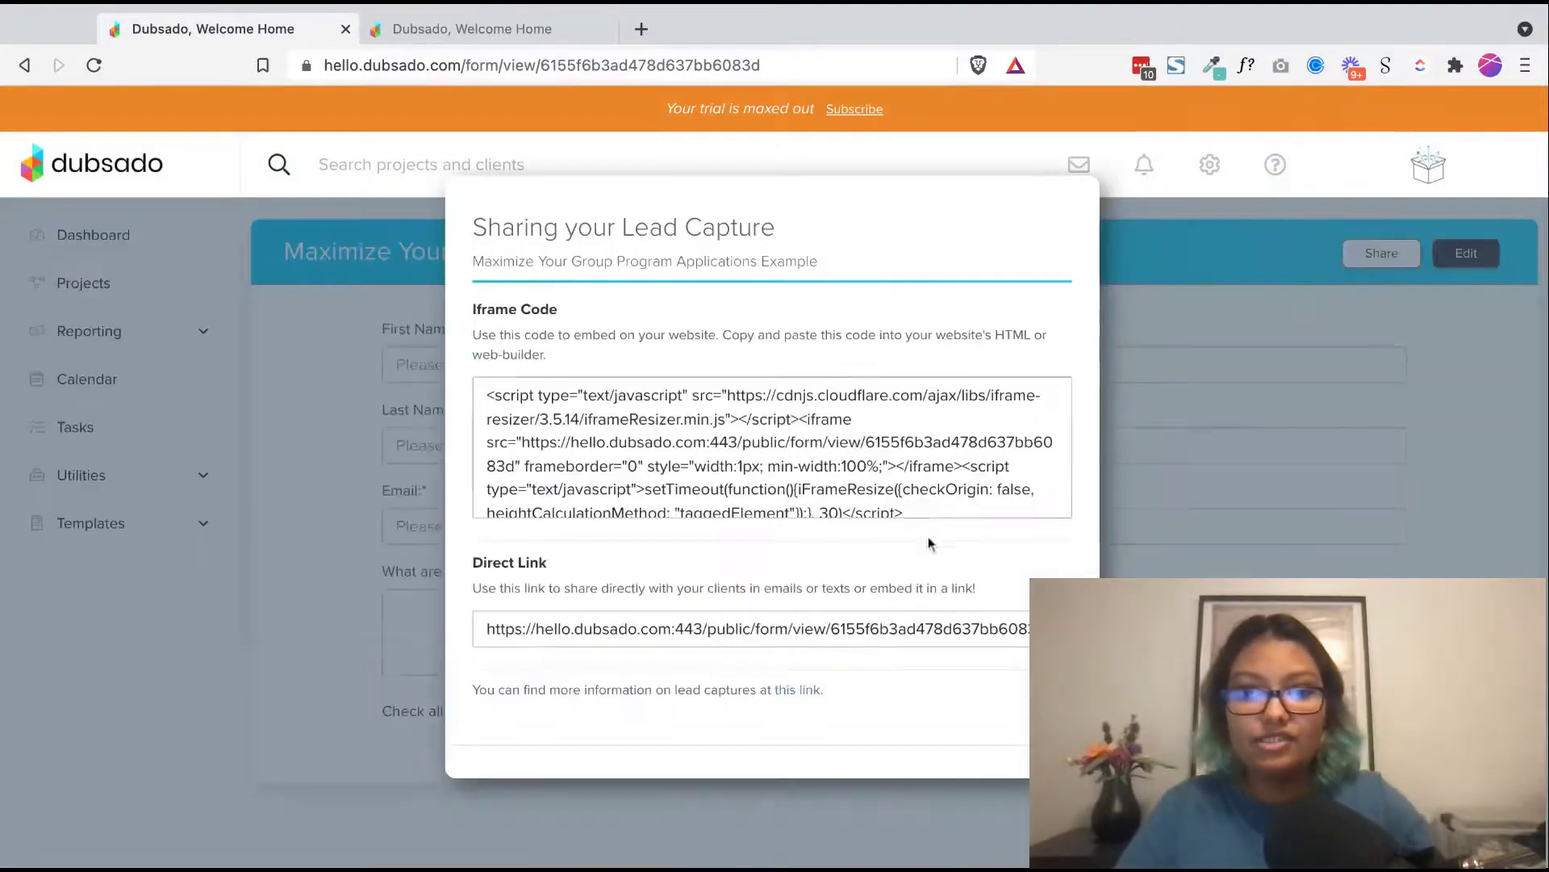
click(1327, 466)
click(1461, 256)
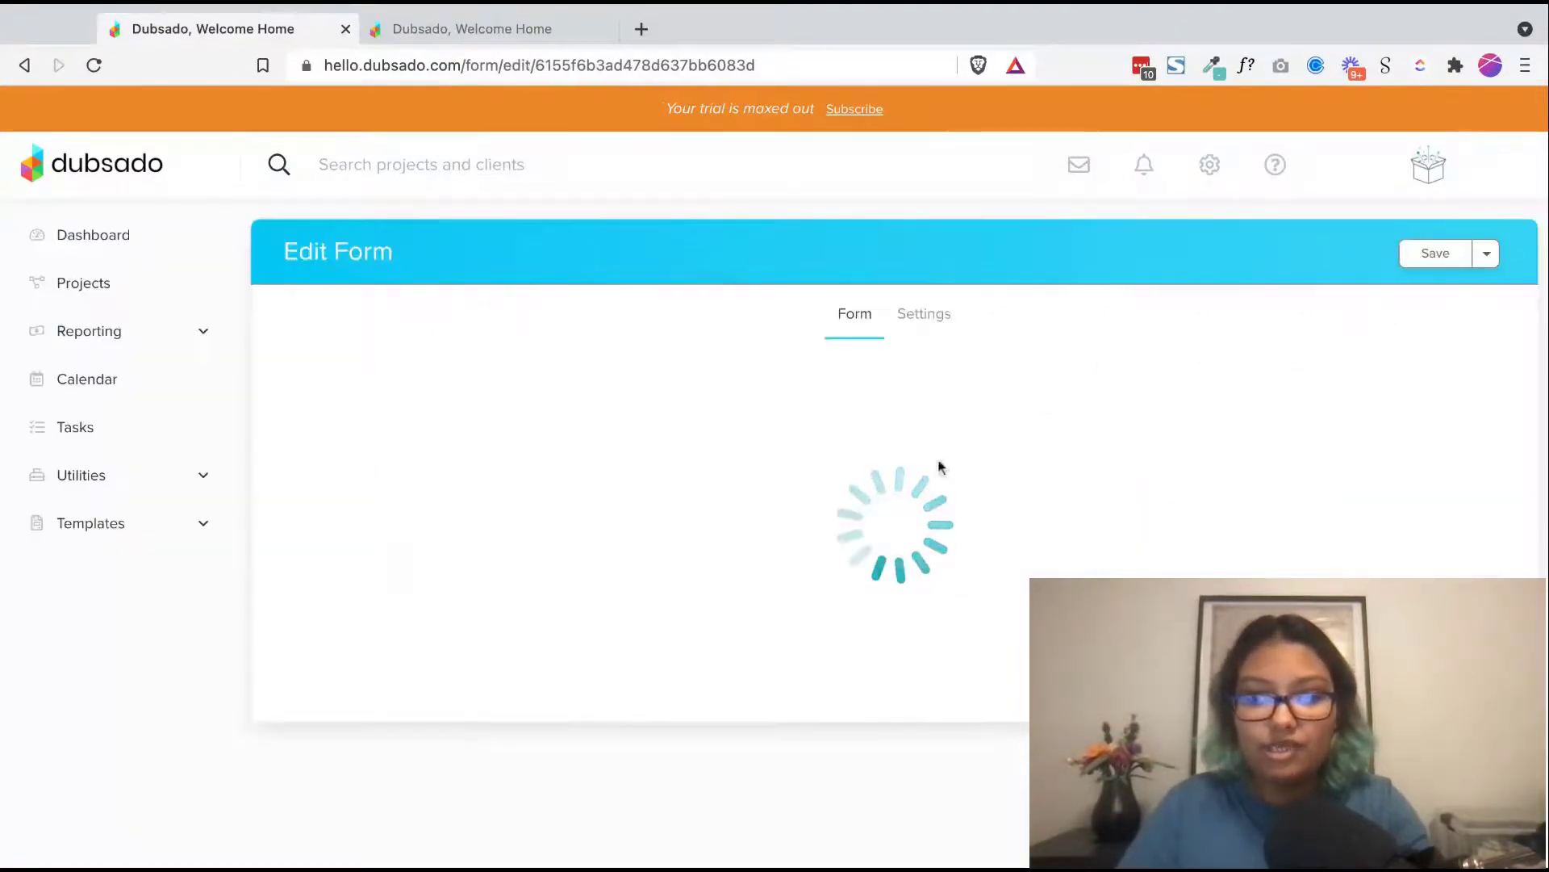
Step: Set the form's fixed expiration to 09/30/2021 6:00 PM and save the form
click(936, 327)
click(782, 515)
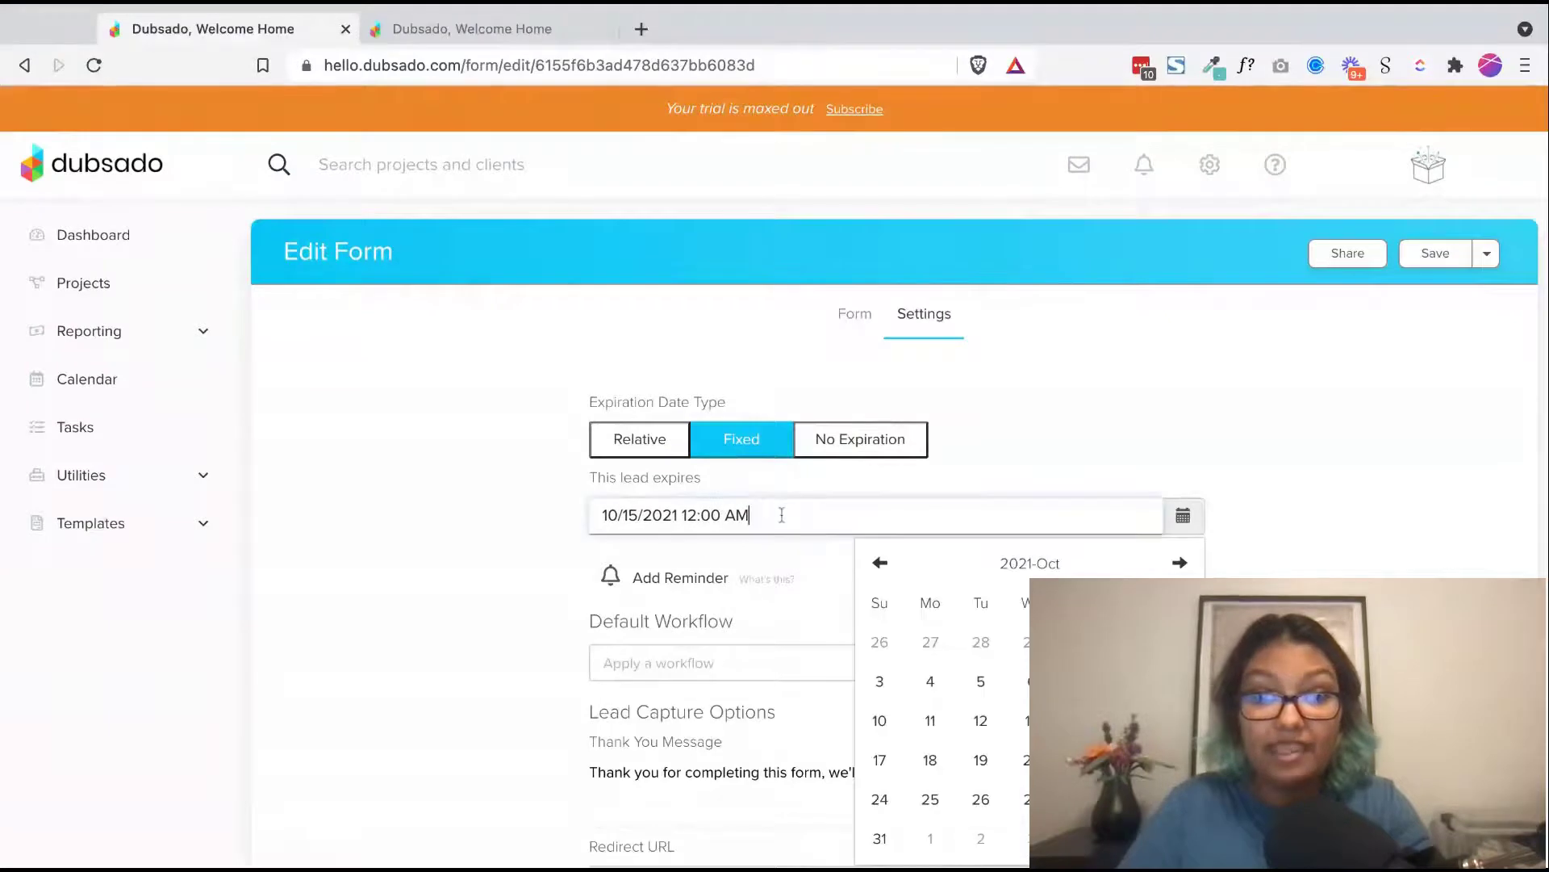
click(880, 562)
click(1082, 799)
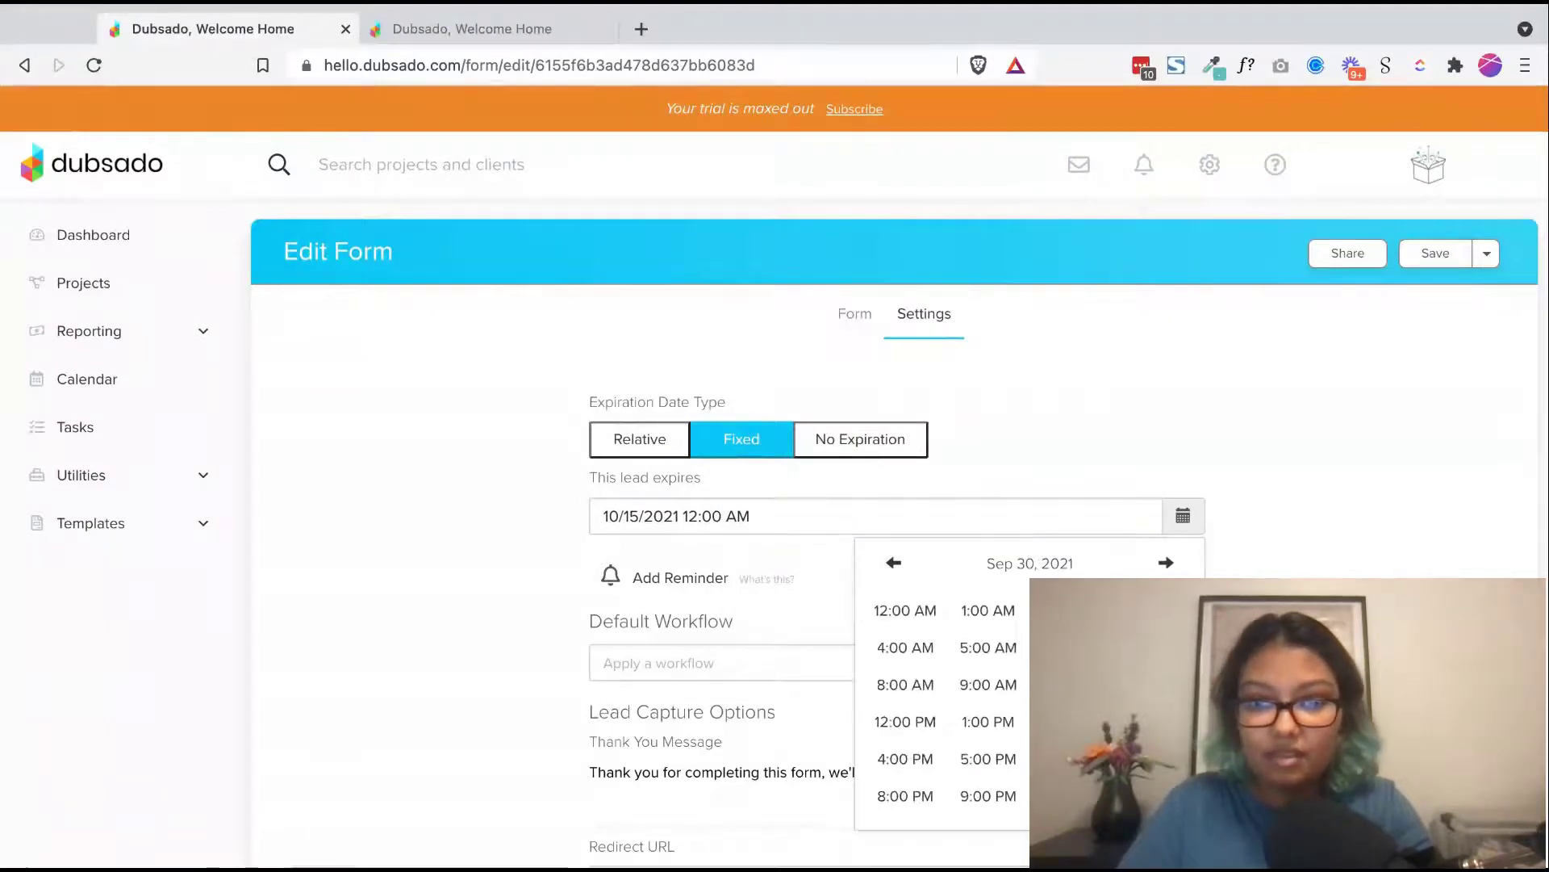
click(1071, 758)
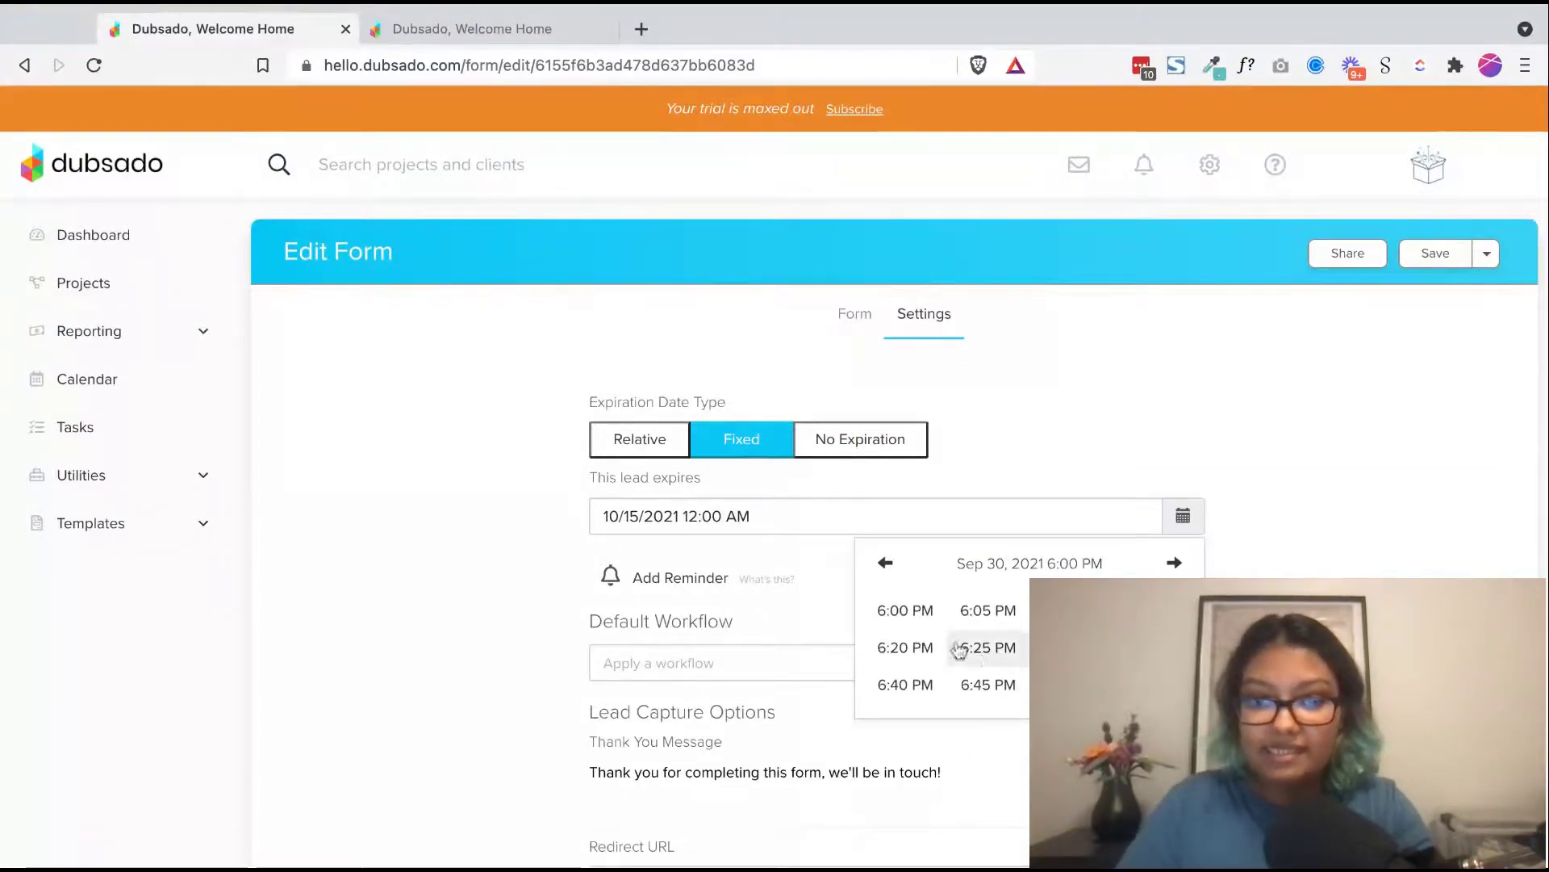
click(905, 610)
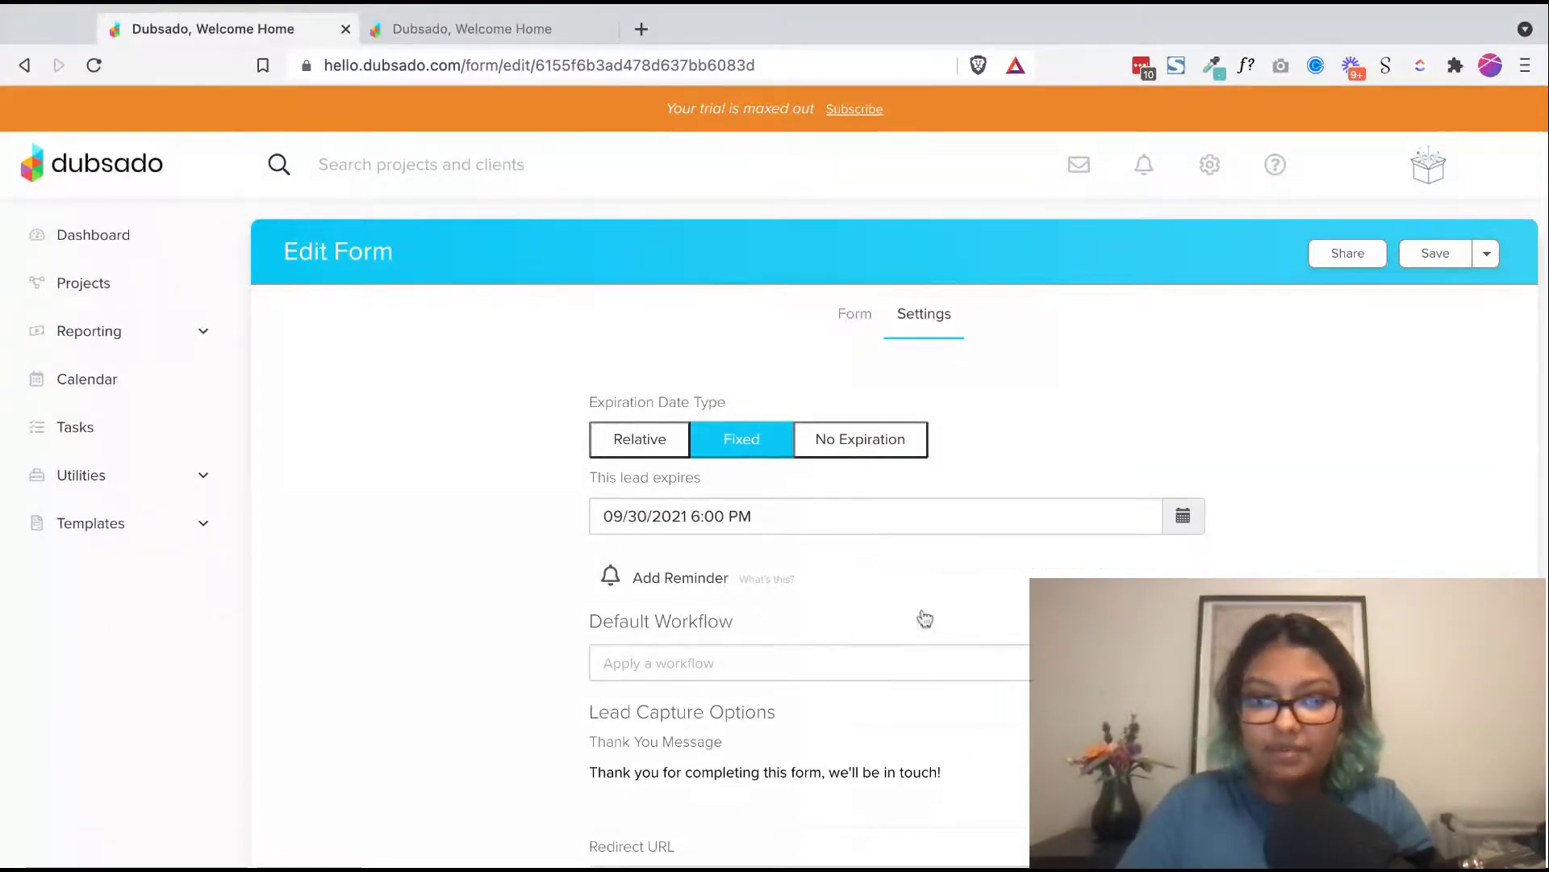
click(1433, 265)
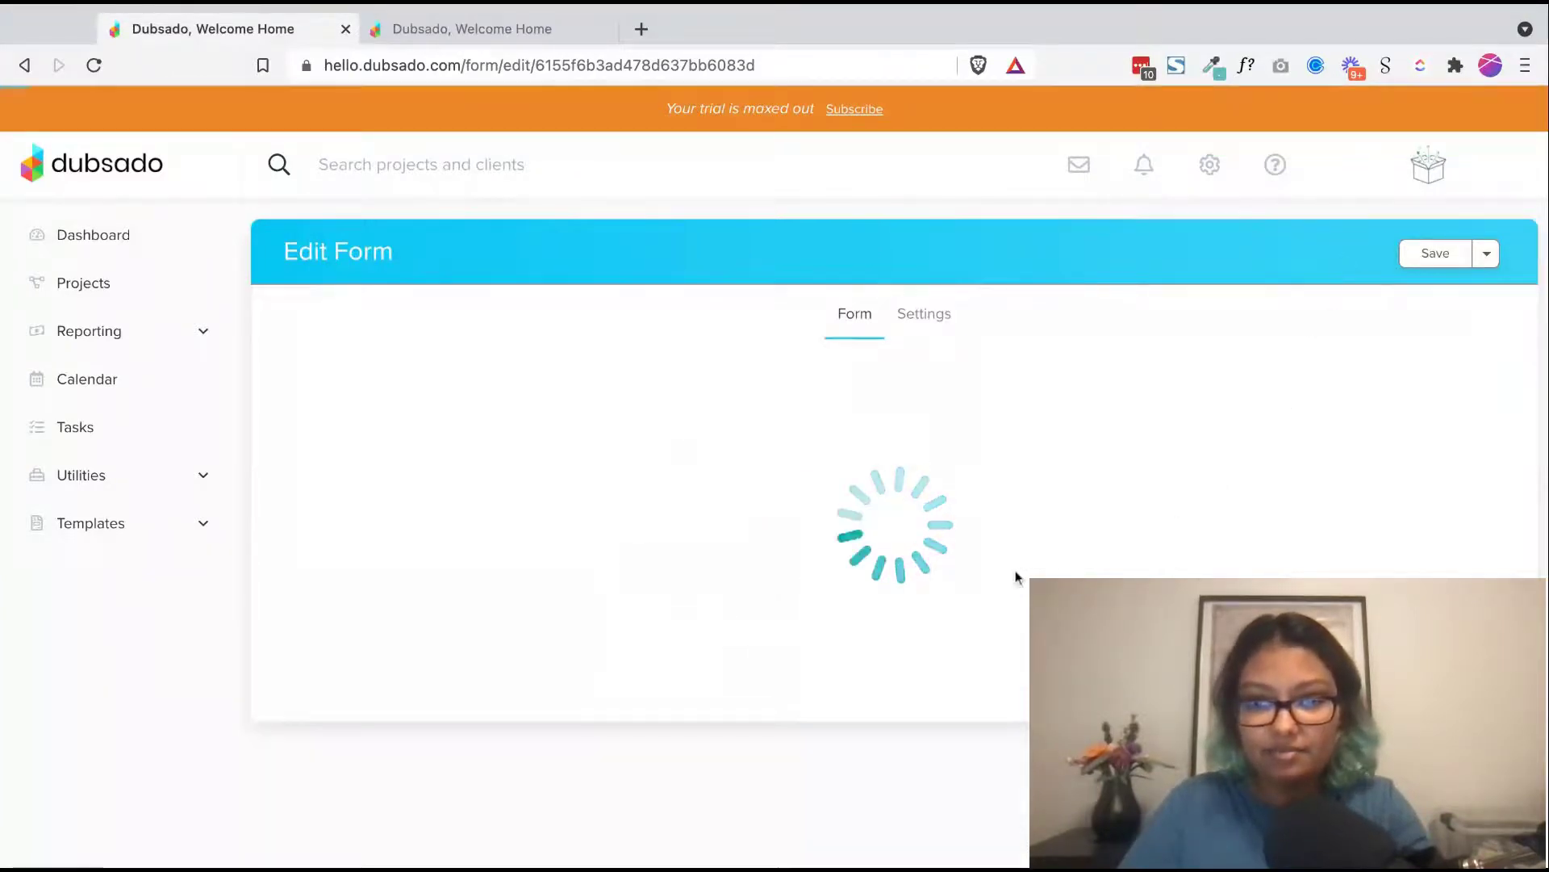
Step: Copy the lead capture's direct link and check the public form in a new browser tab, closing that tab when done
click(1348, 253)
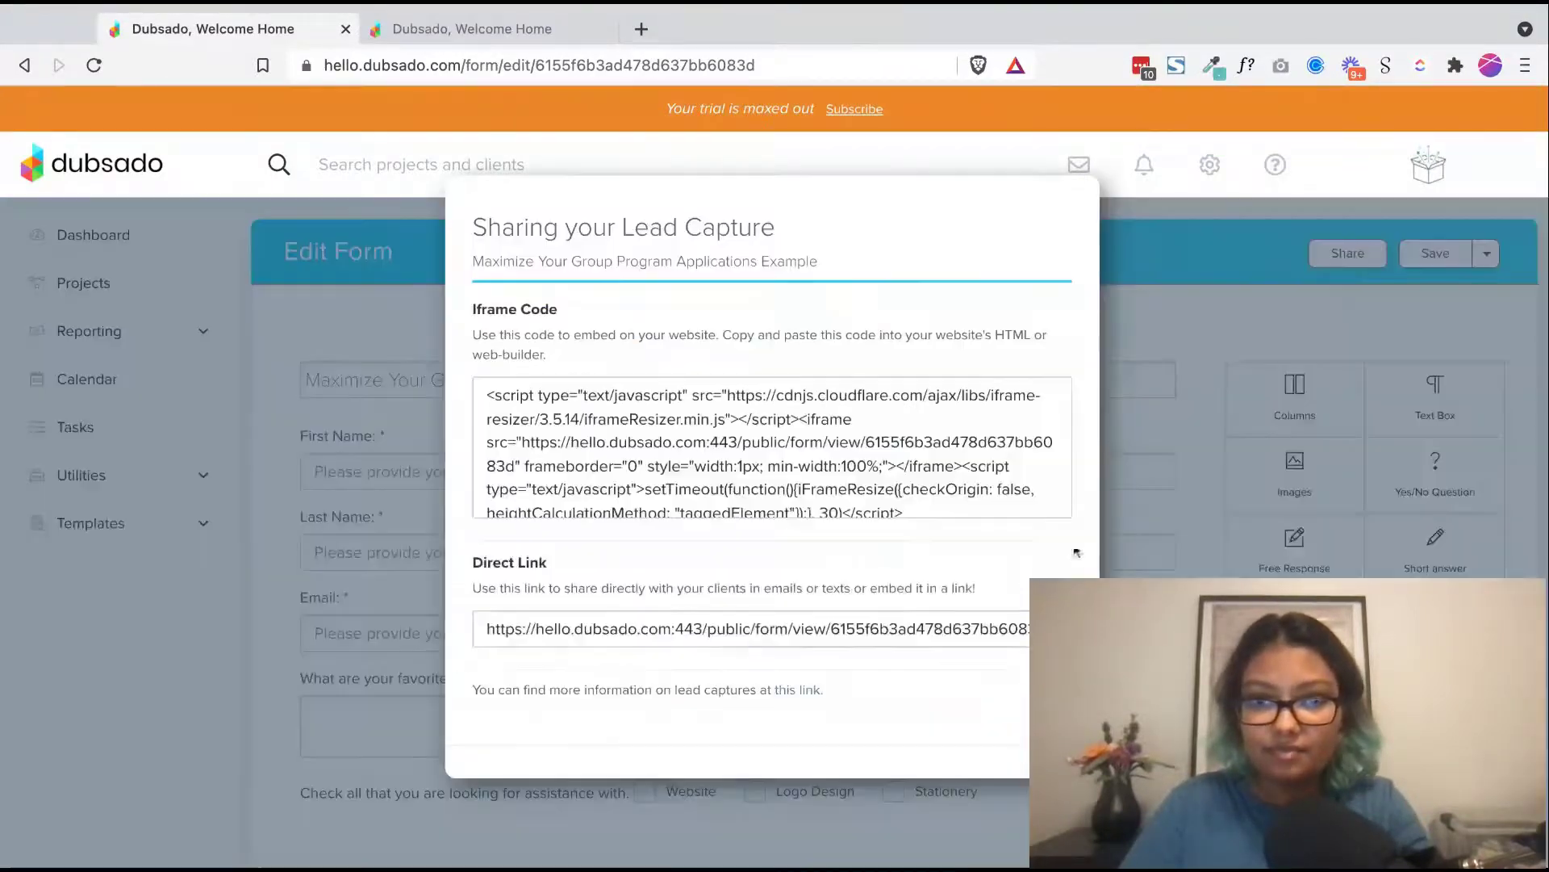
click(1015, 628)
key(ctrl+c)
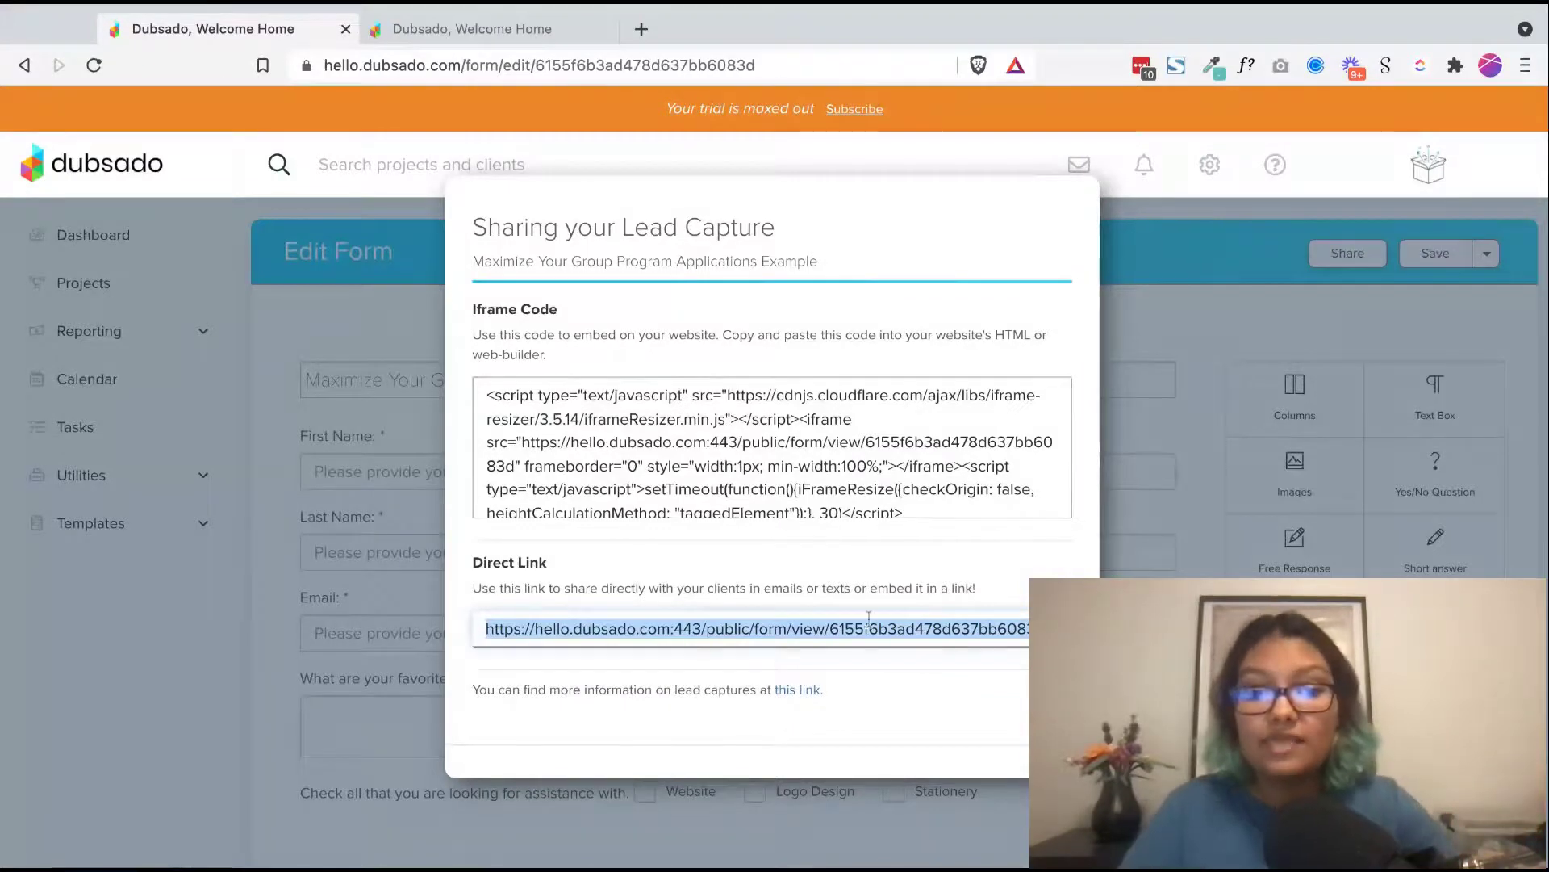
click(641, 36)
key(ctrl+v)
key(Return)
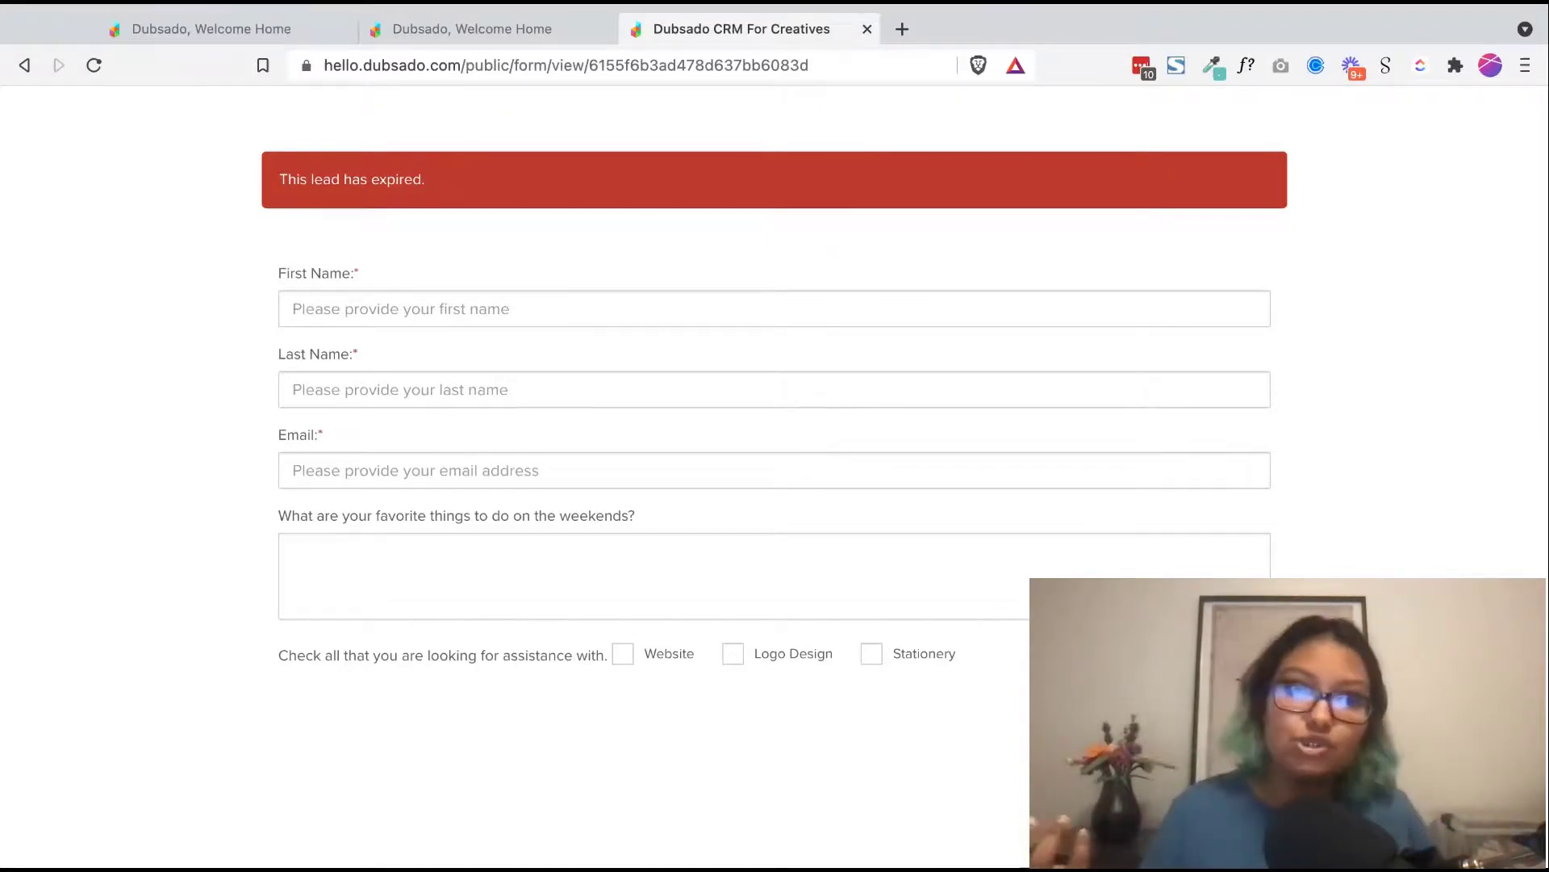
click(867, 29)
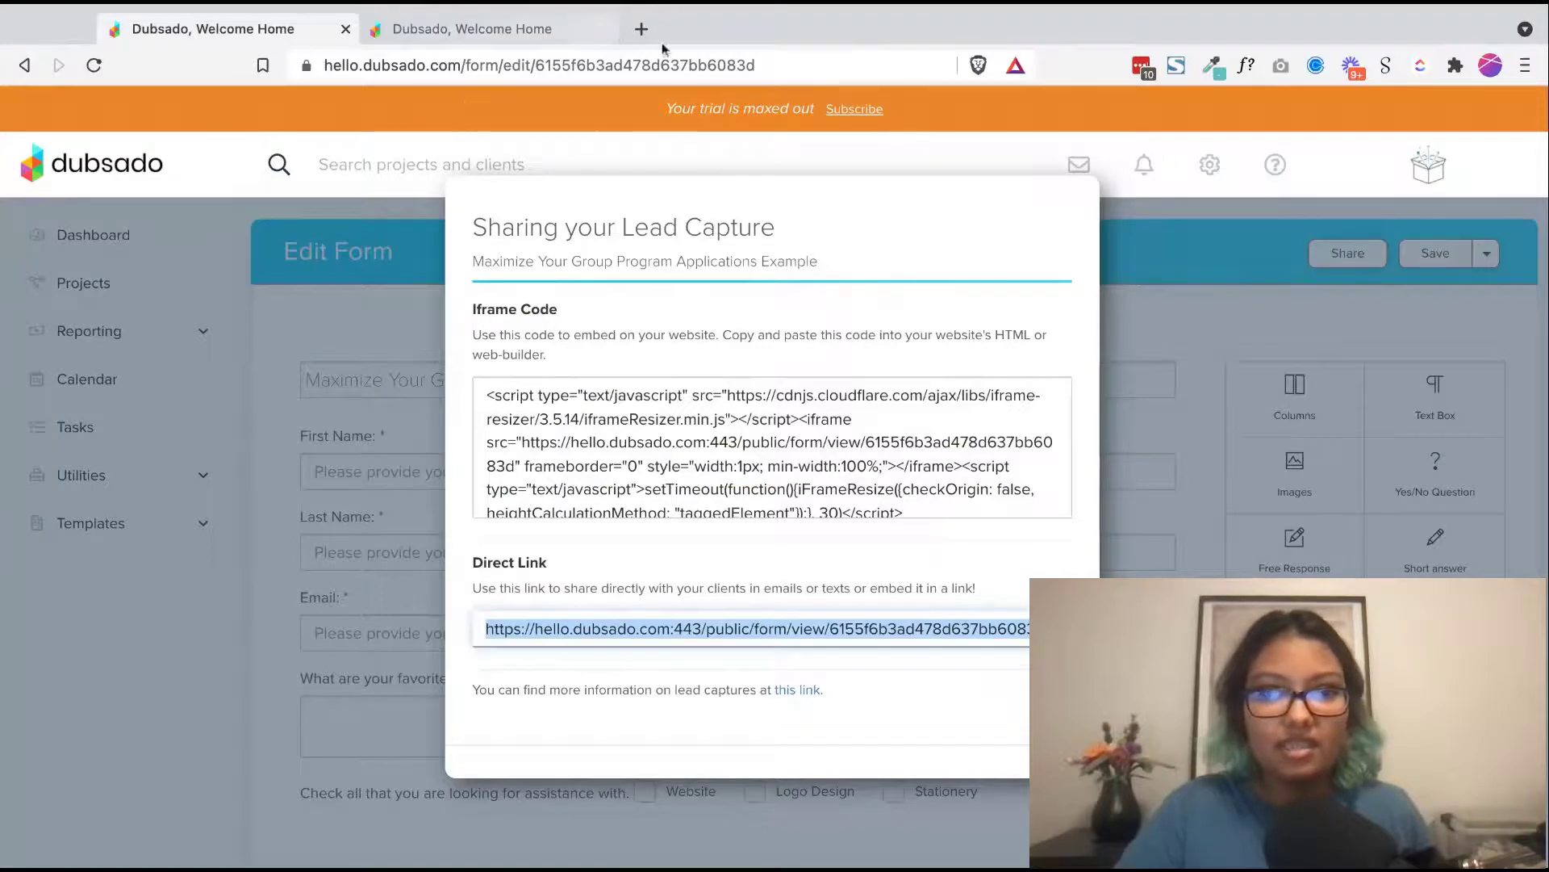
key(super+Tab)
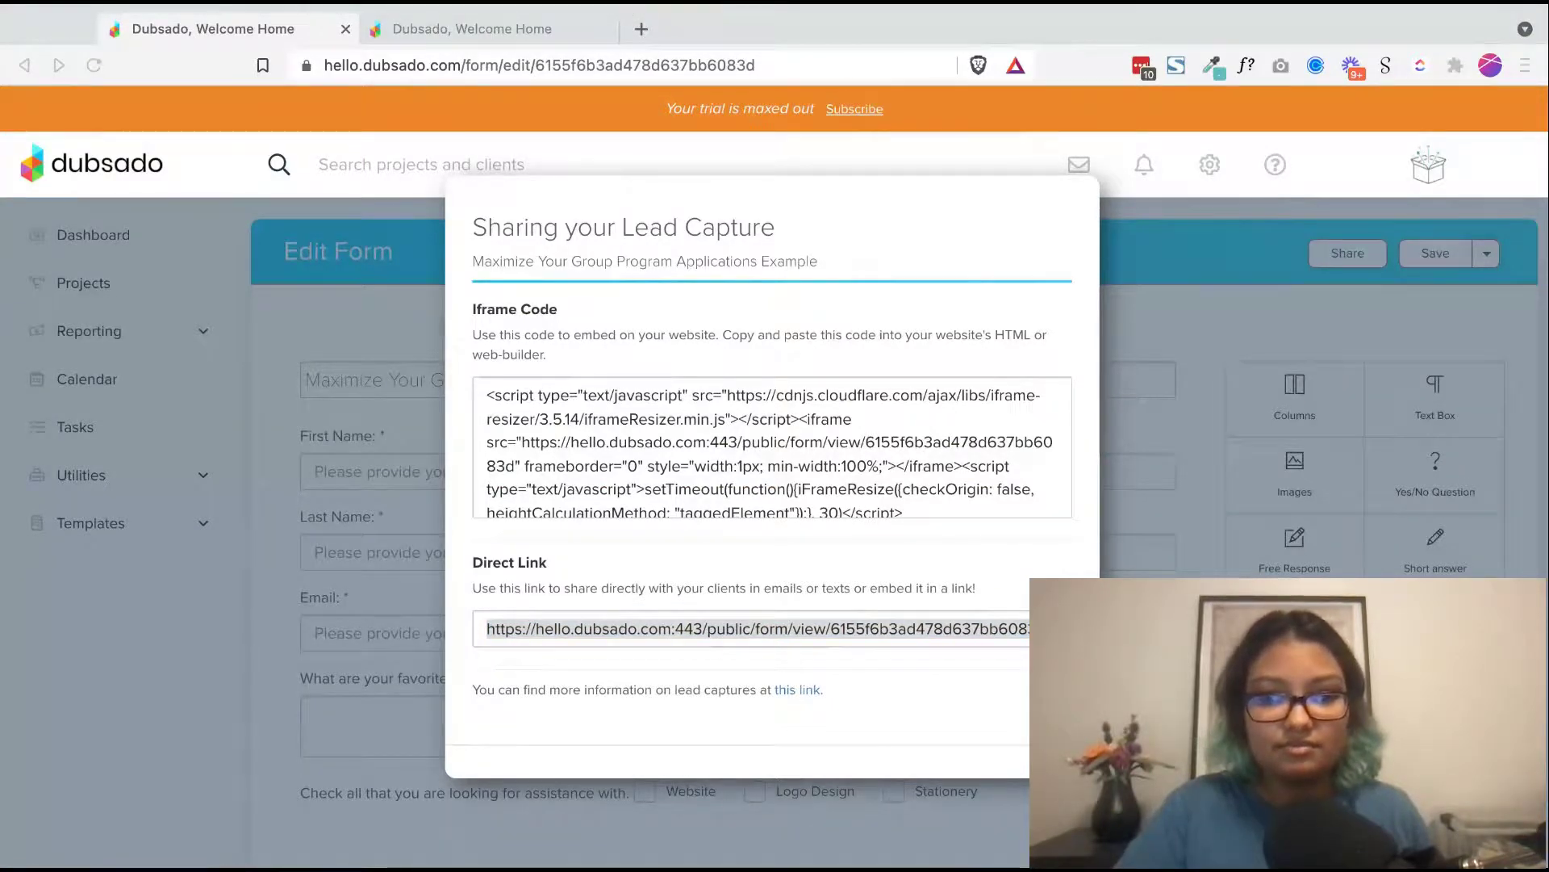
key(super+Tab)
key(super+Tab)
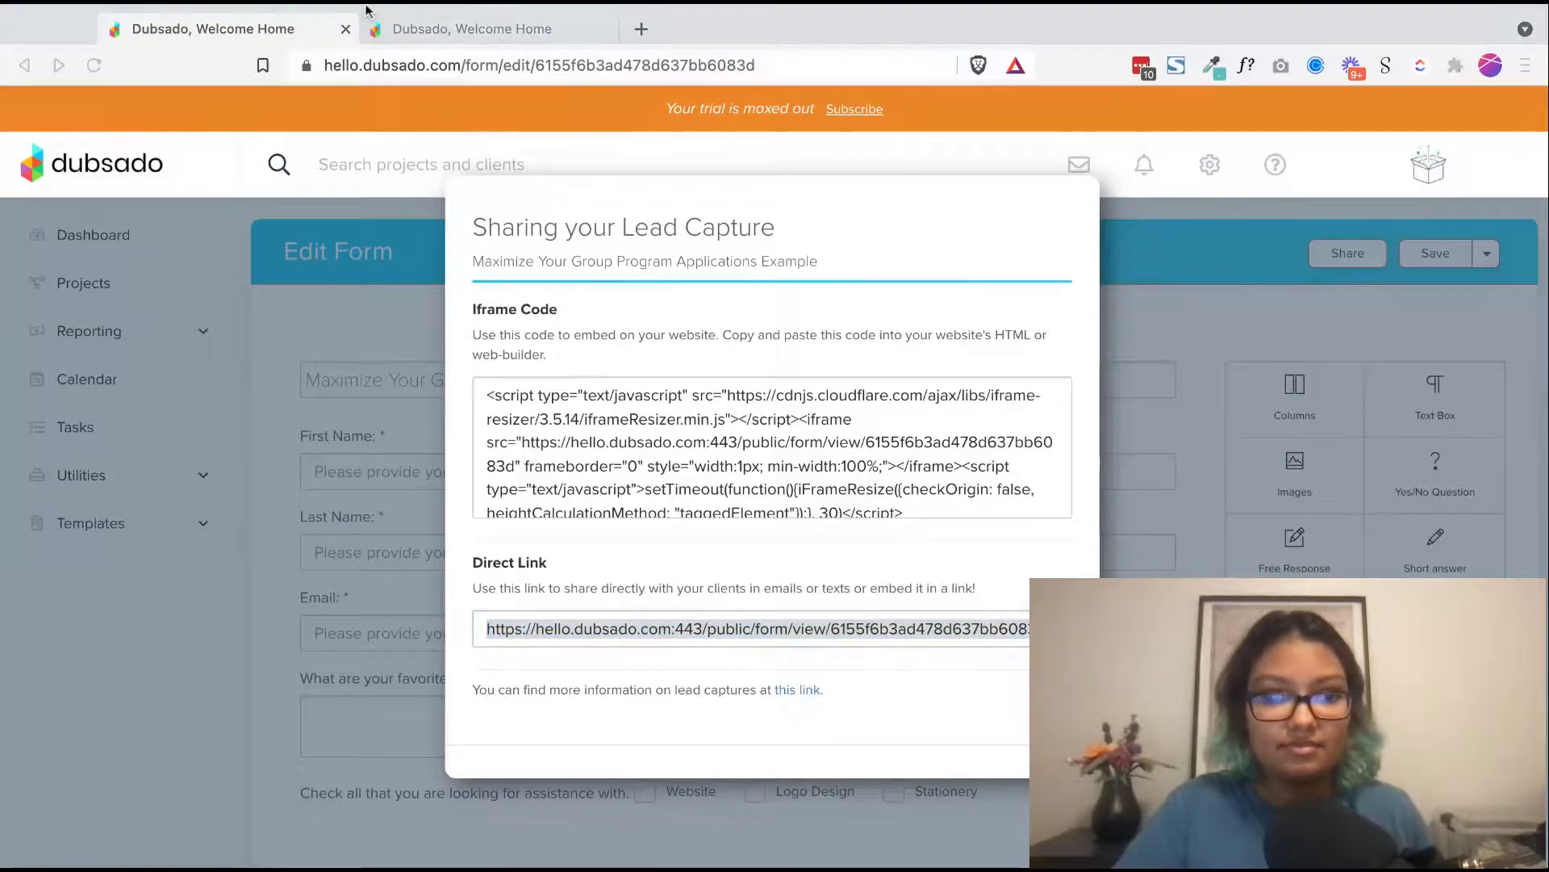